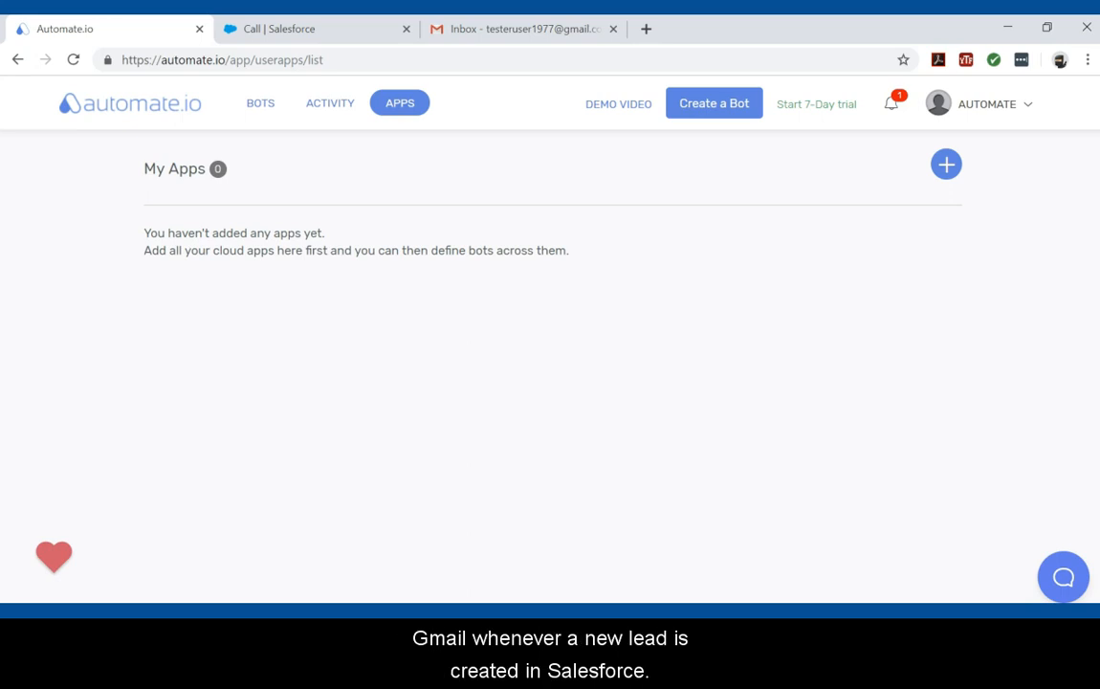
# Step: Create a new bot and name it "Trigger an Email from Gmail whenever there is a New Opportunity in SalesForce"
pyautogui.click(716, 113)
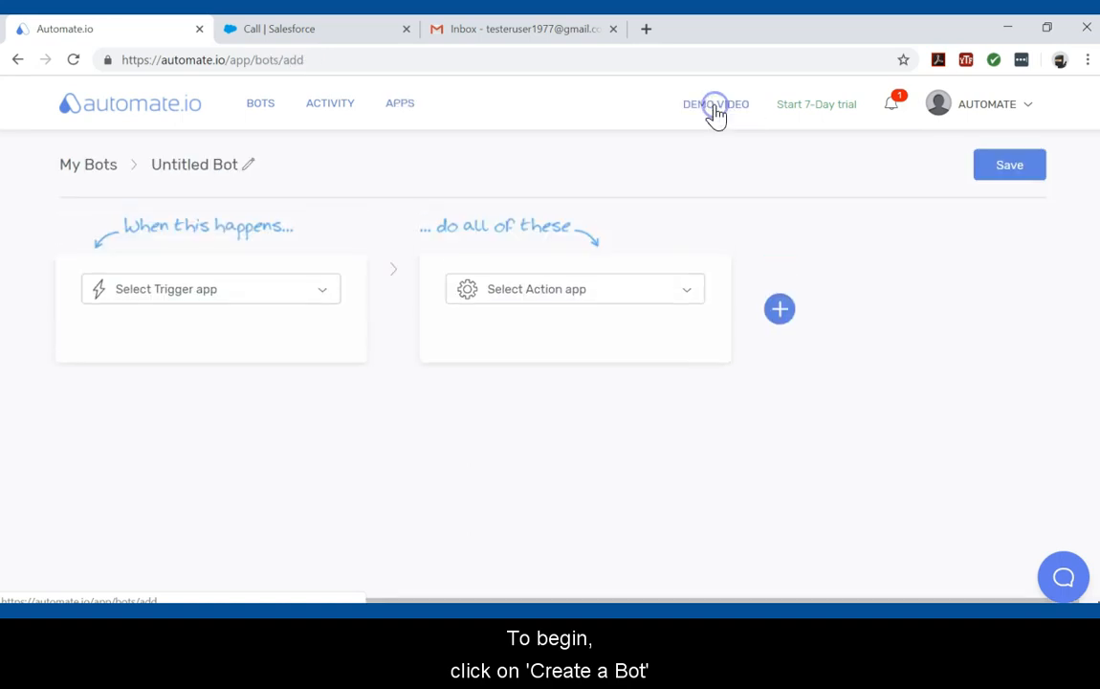
pyautogui.click(217, 163)
pyautogui.hotkey('ctrl', 'v')
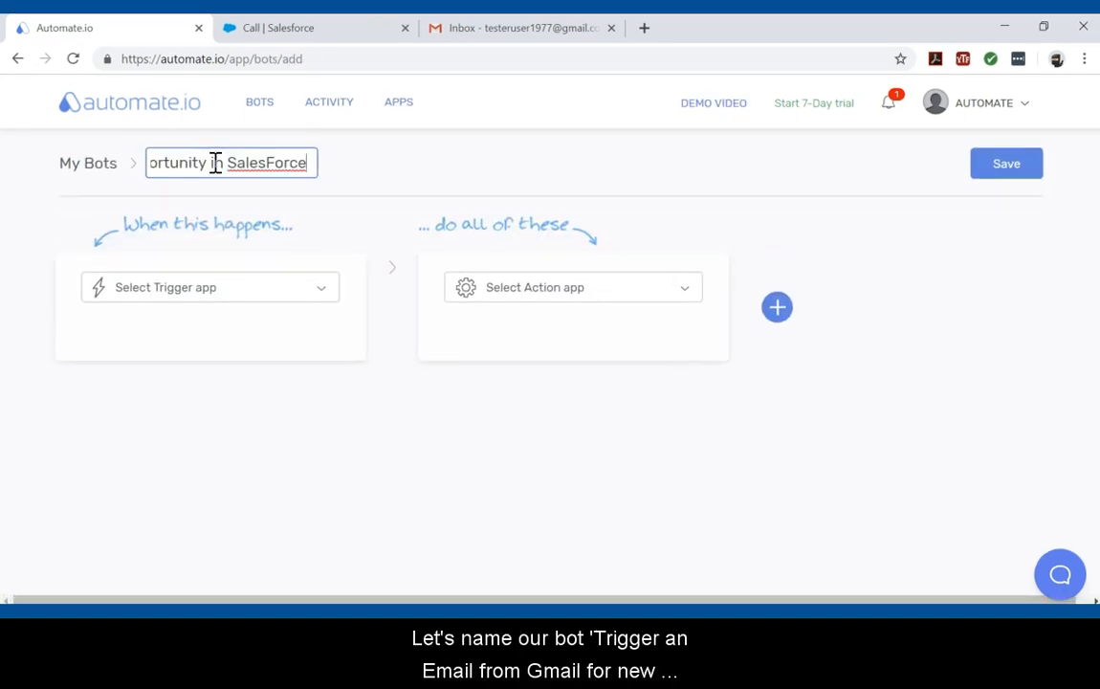
pyautogui.press('Left')
pyautogui.press('Left')
pyautogui.press('Left')
pyautogui.press('Left')
pyautogui.press('Left')
pyautogui.press('Left')
pyautogui.press('Left')
pyautogui.press('Left')
pyautogui.press('Left')
pyautogui.press('Left')
pyautogui.press('Left')
pyautogui.press('Left')
pyautogui.press('Left')
pyautogui.press('Left')
pyautogui.press('Left')
pyautogui.press('Left')
pyautogui.press('Left')
pyautogui.press('Left')
pyautogui.press('Left')
pyautogui.press('Left')
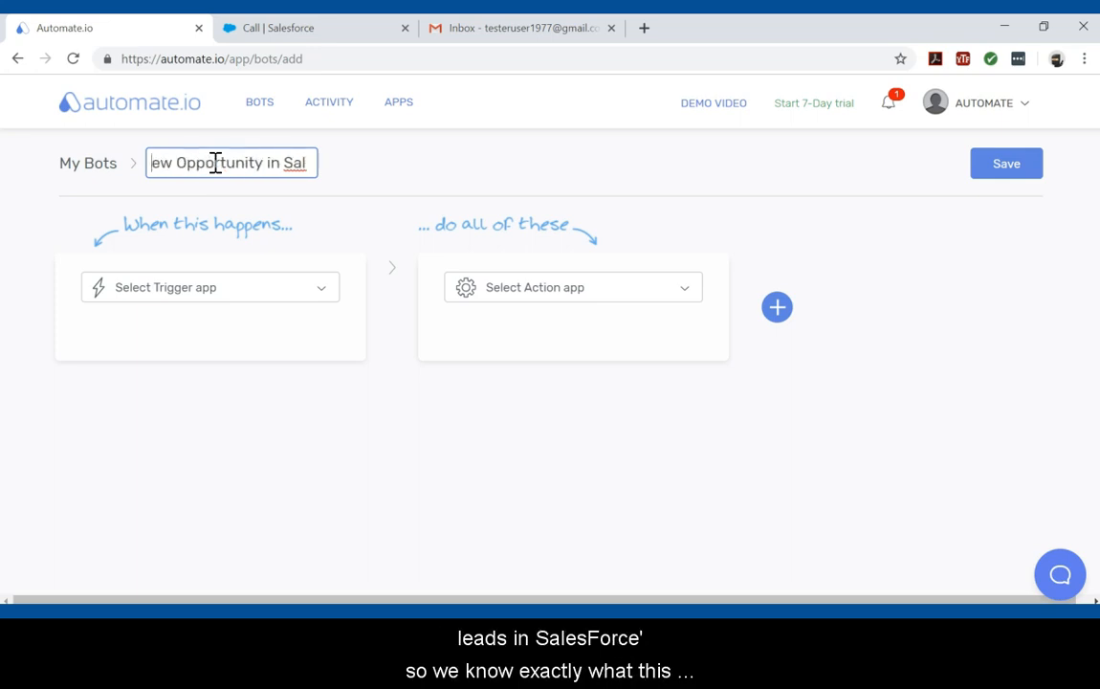
pyautogui.press('Left')
pyautogui.press('Left')
pyautogui.press('Left')
pyautogui.press('Left')
pyautogui.press('Left')
pyautogui.press('Left')
pyautogui.press('Left')
pyautogui.press('Left')
pyautogui.press('Left')
pyautogui.press('Left')
pyautogui.press('Left')
pyautogui.press('Left')
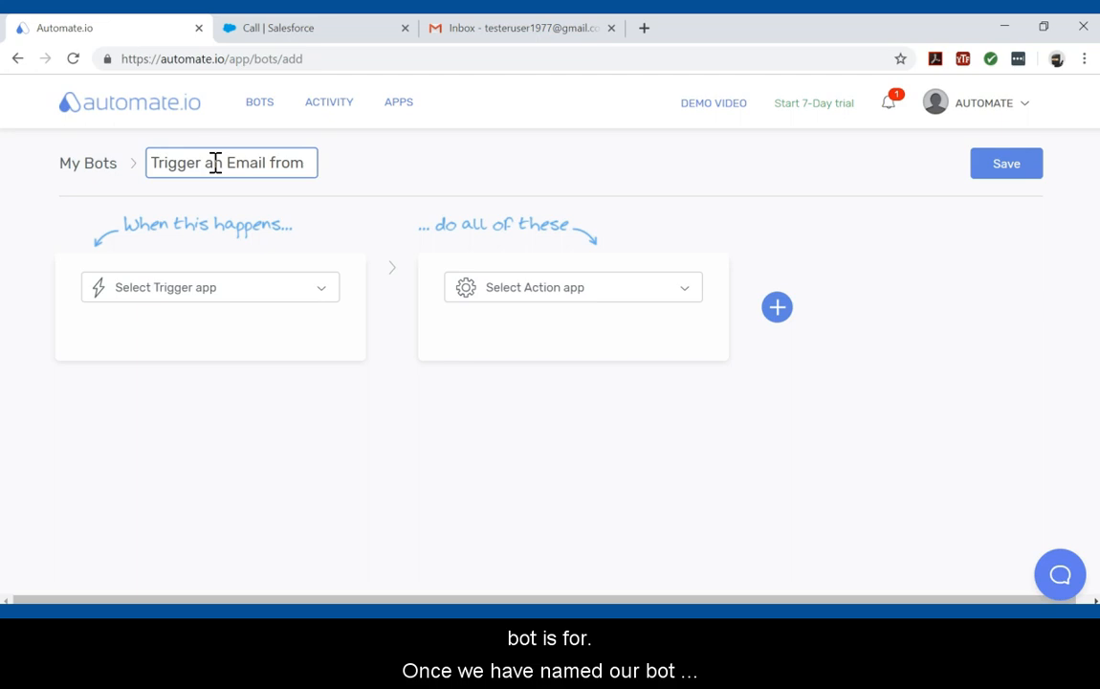
# Step: Search the trigger apps for "sales" and pick Salesforce as the trigger app
pyautogui.click(326, 297)
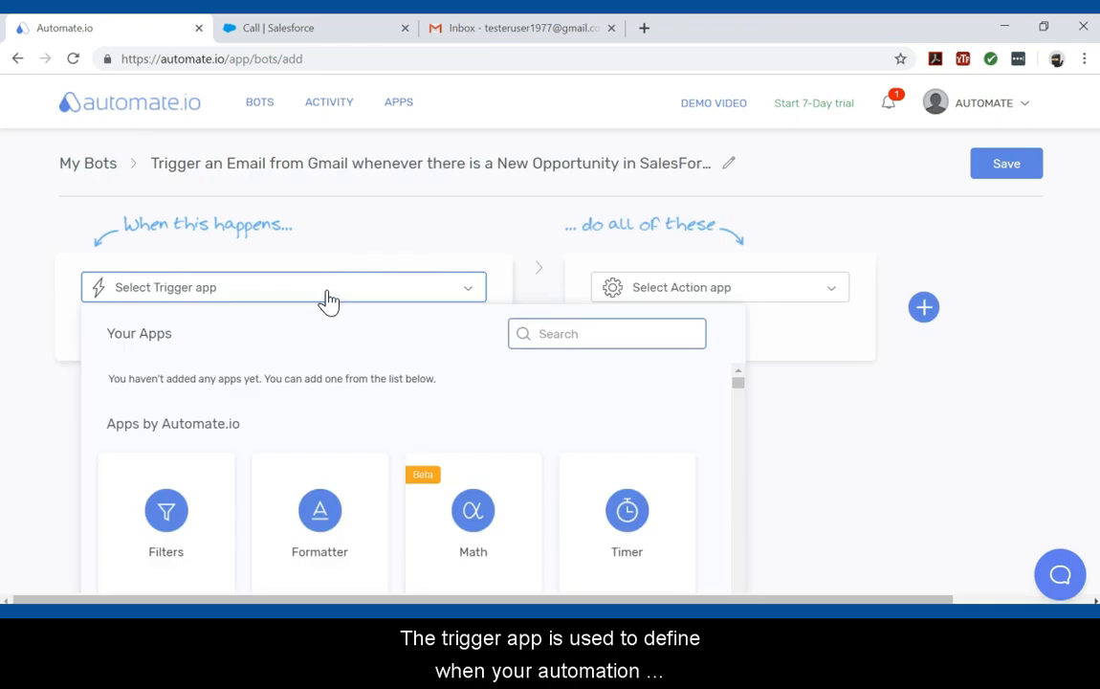
pyautogui.write('sales')
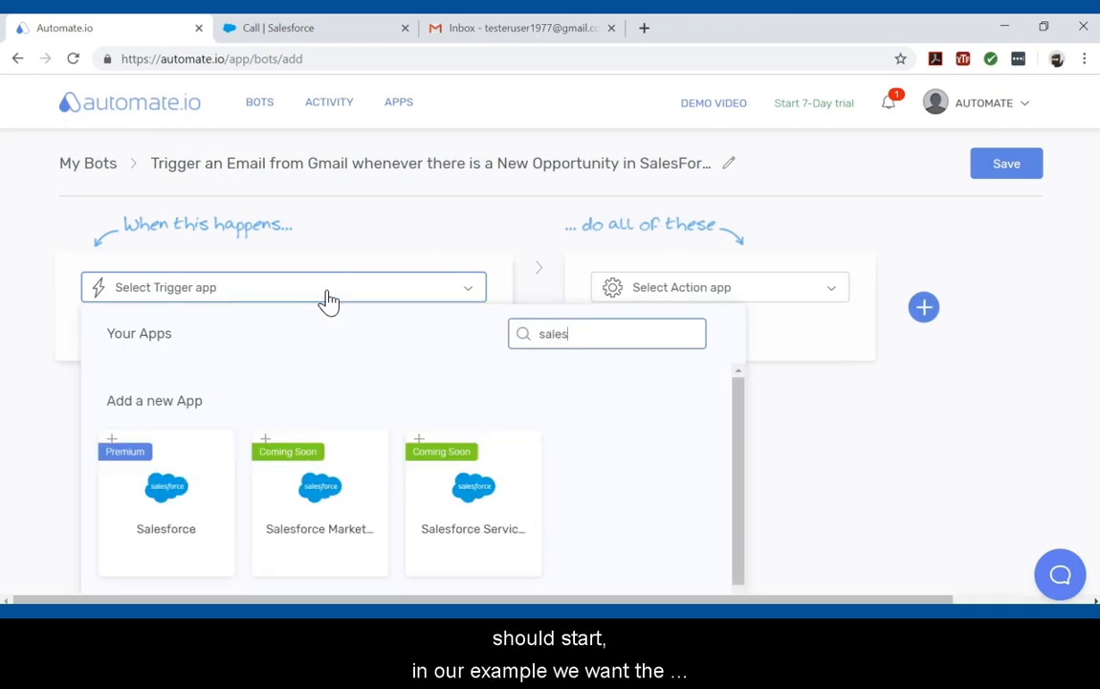
pyautogui.click(168, 495)
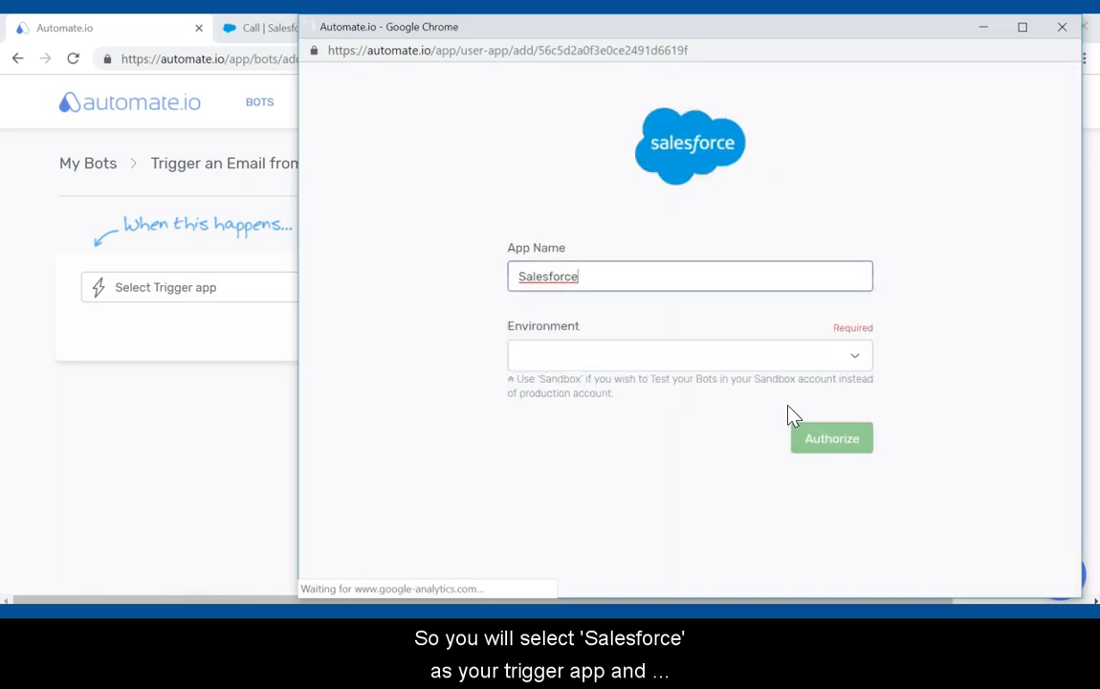
# Step: Choose the Salesforce environment, authorize the account, and allow automate.io access
pyautogui.click(858, 365)
pyautogui.click(840, 394)
pyautogui.click(837, 442)
pyautogui.click(790, 586)
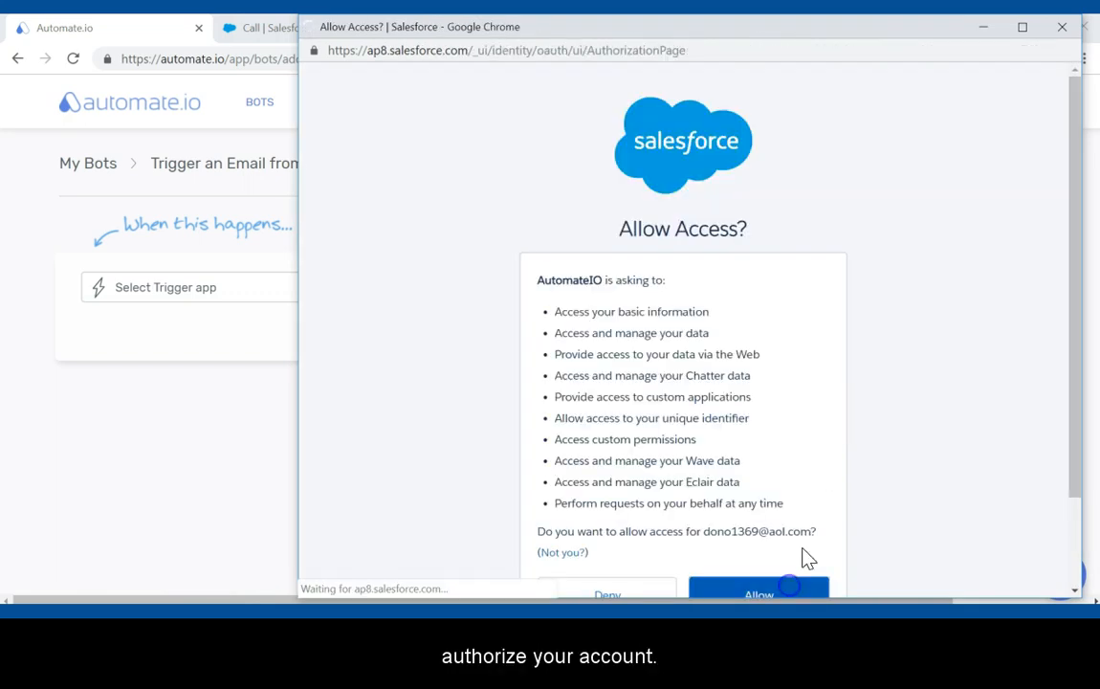
pyautogui.click(879, 303)
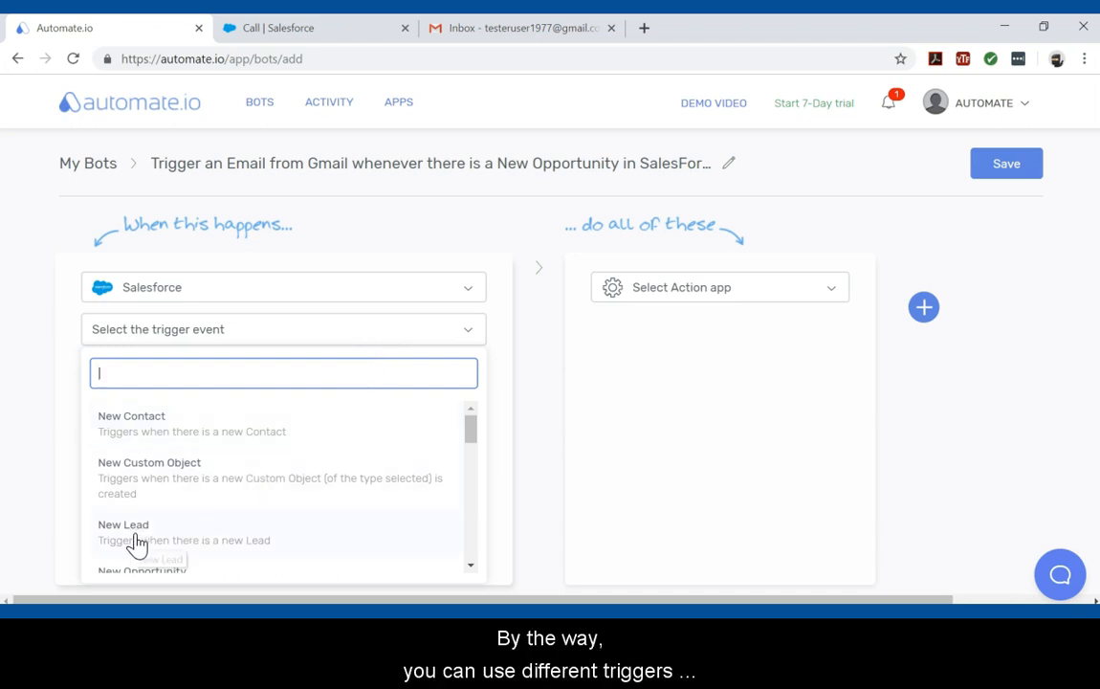
# Step: Set the Salesforce trigger event to New Lead and review its output fields
pyautogui.scroll(-1, 253, 460)
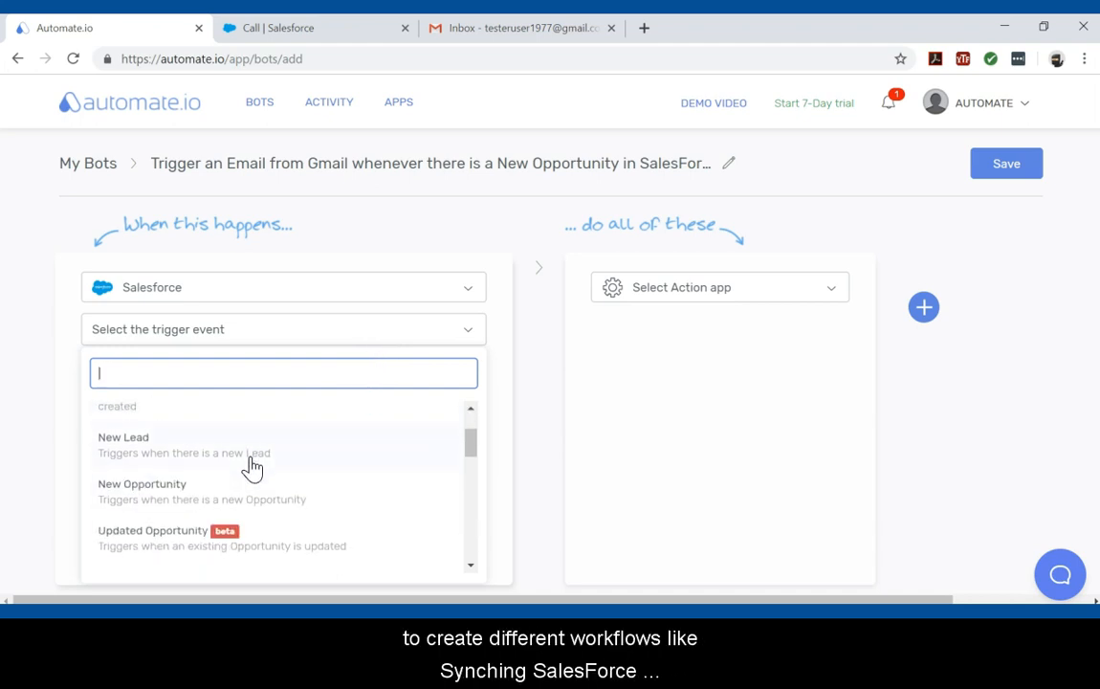
pyautogui.scroll(-1, 254, 465)
pyautogui.scroll(-1, 255, 513)
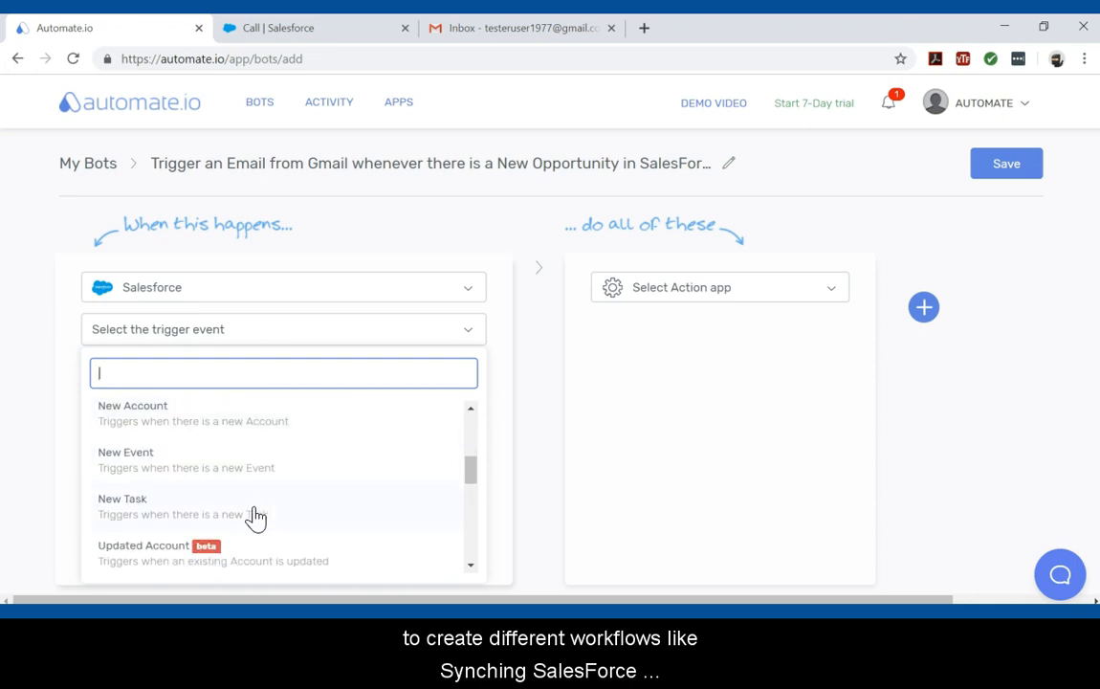
pyautogui.scroll(-4, 256, 520)
pyautogui.scroll(-2, 258, 524)
pyautogui.scroll(7, 258, 523)
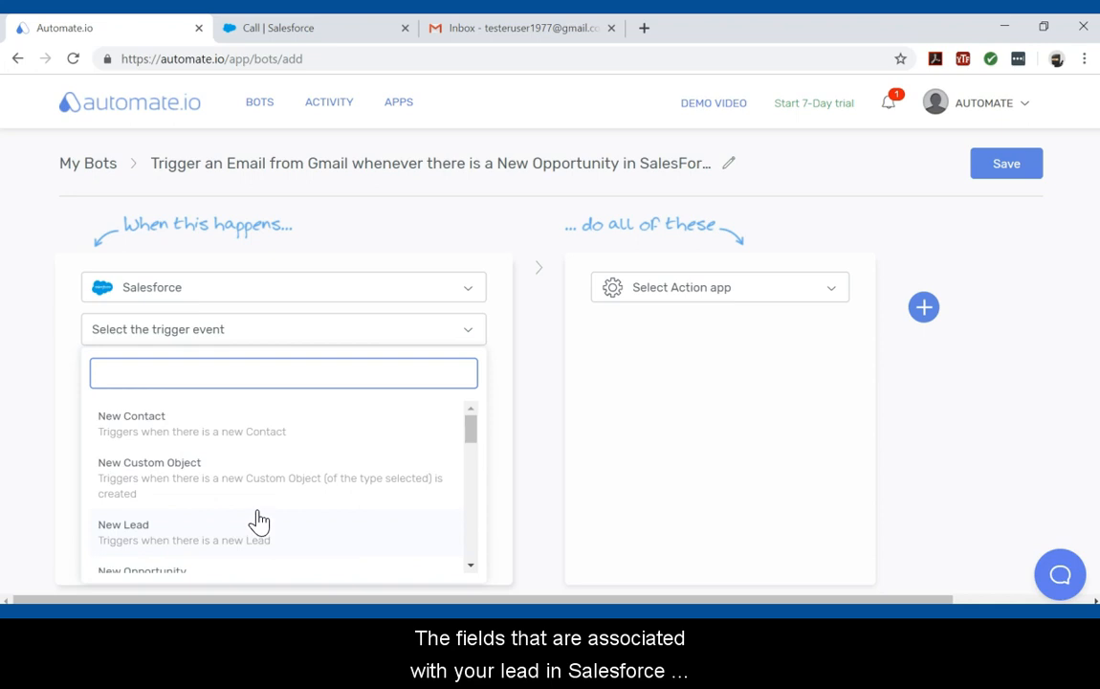
pyautogui.click(254, 528)
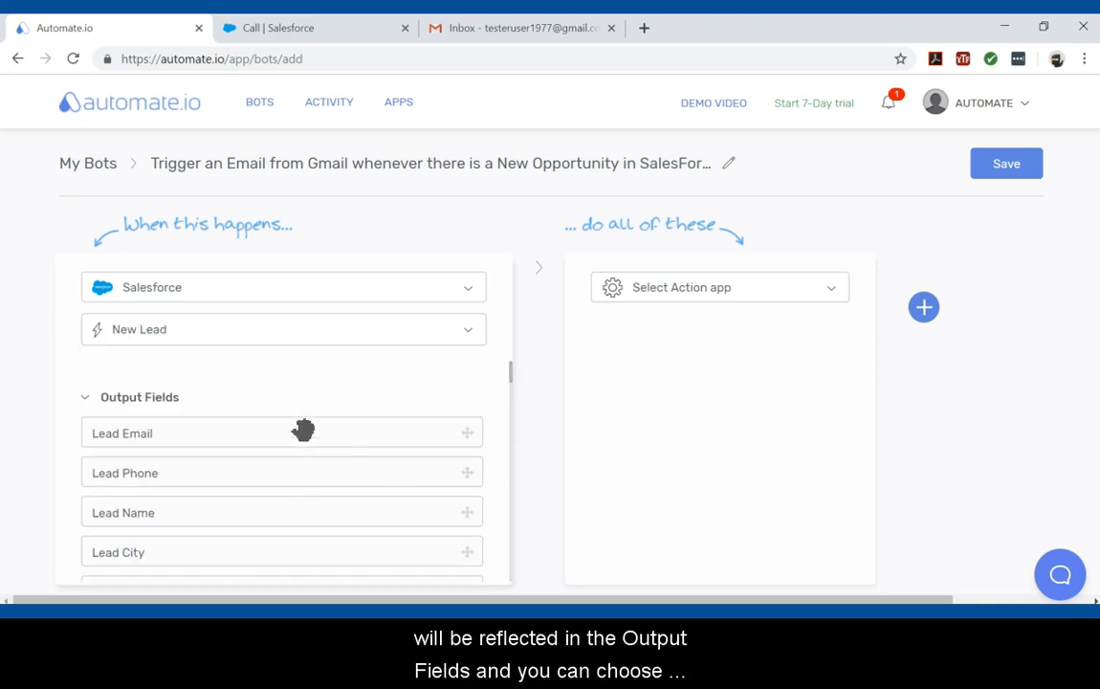
pyautogui.scroll(-5, 167, 417)
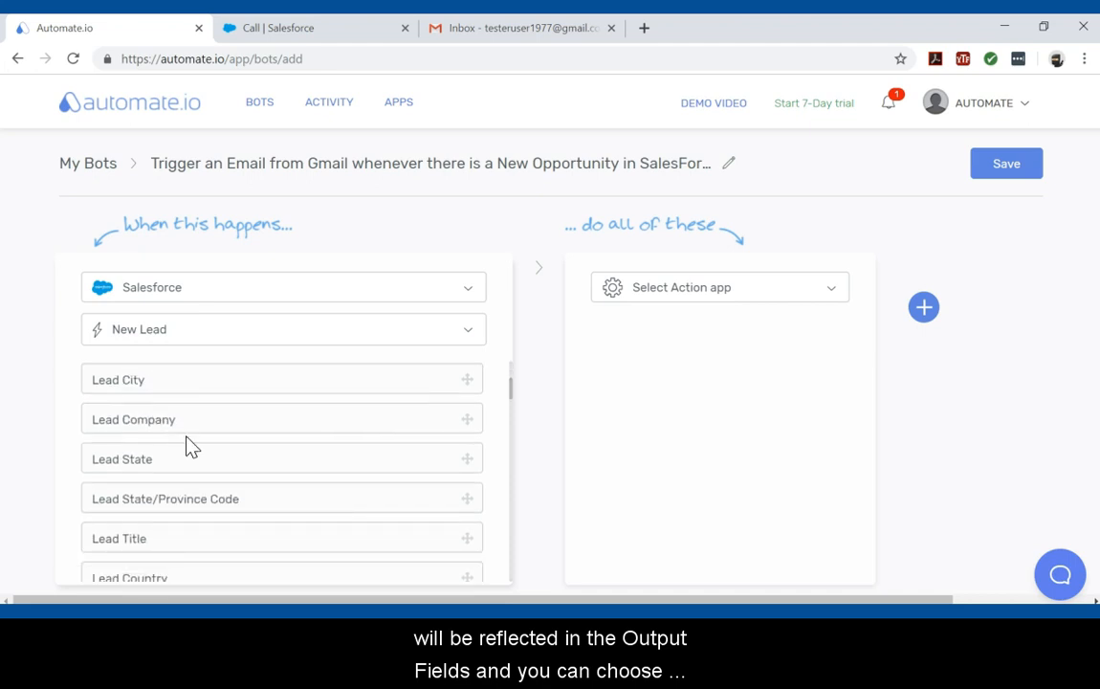
pyautogui.scroll(-6, 163, 532)
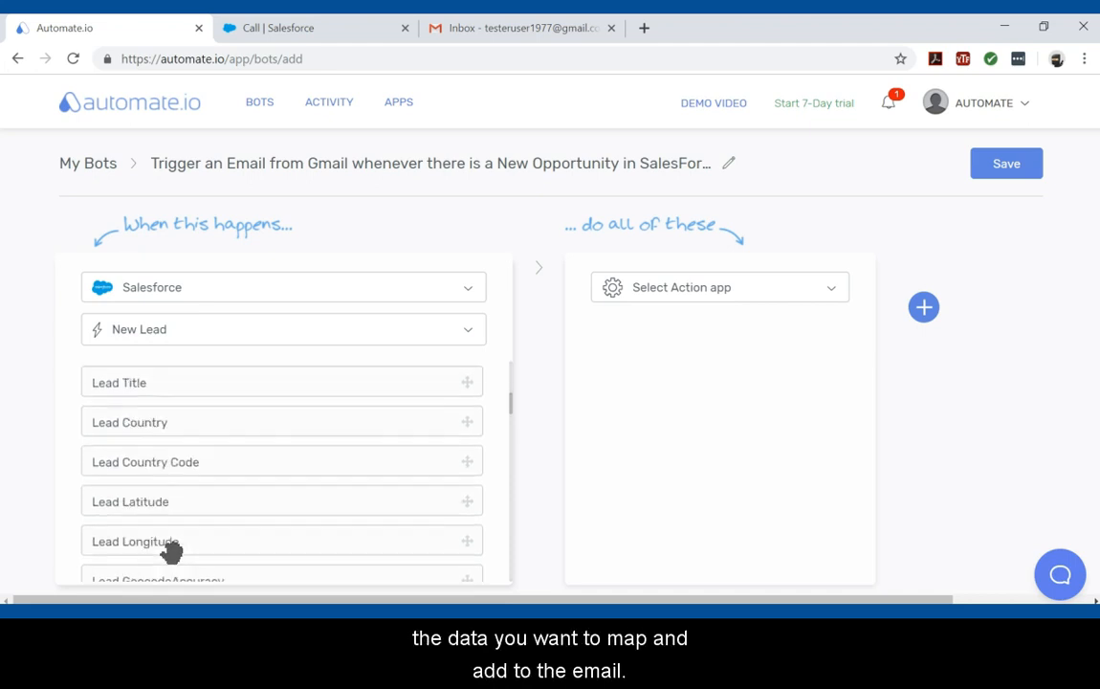
pyautogui.scroll(-1, 172, 553)
pyautogui.scroll(10, 177, 563)
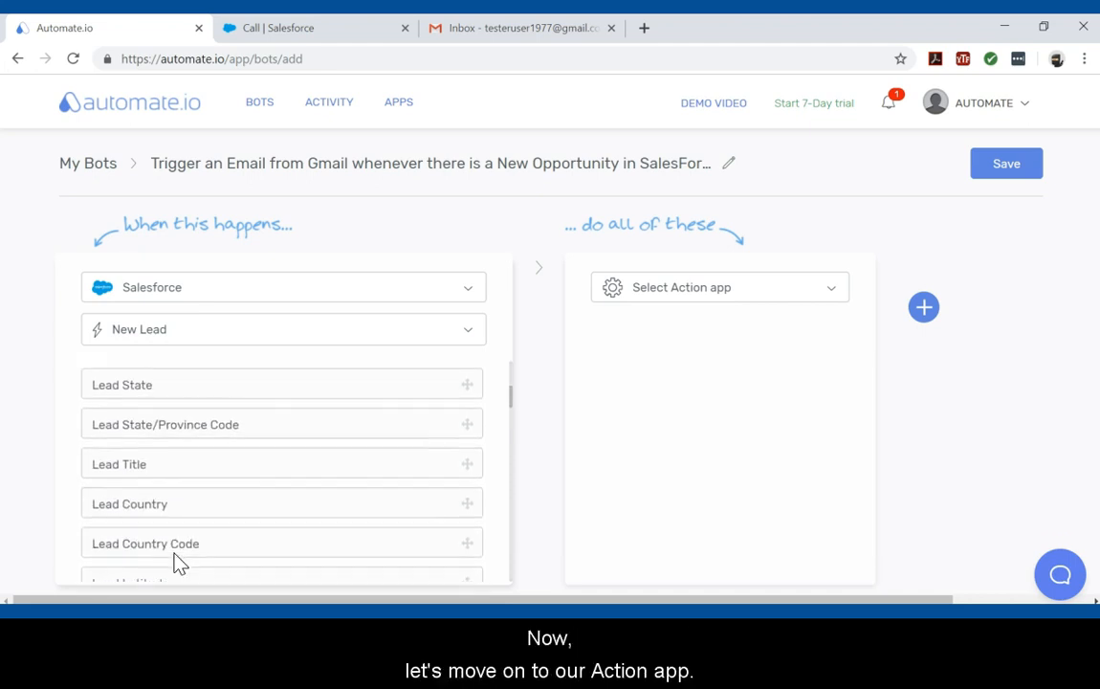
# Step: Search the action apps for Gmail, add it as the action app, and authorize the Gmail account
pyautogui.click(711, 288)
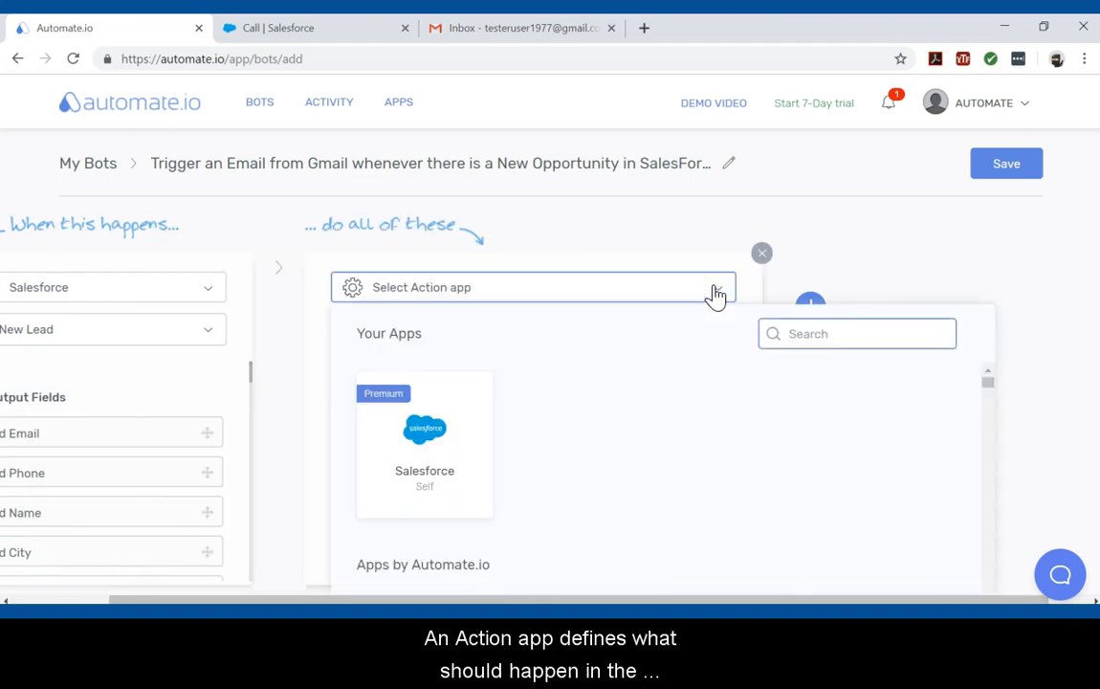
pyautogui.write('gma')
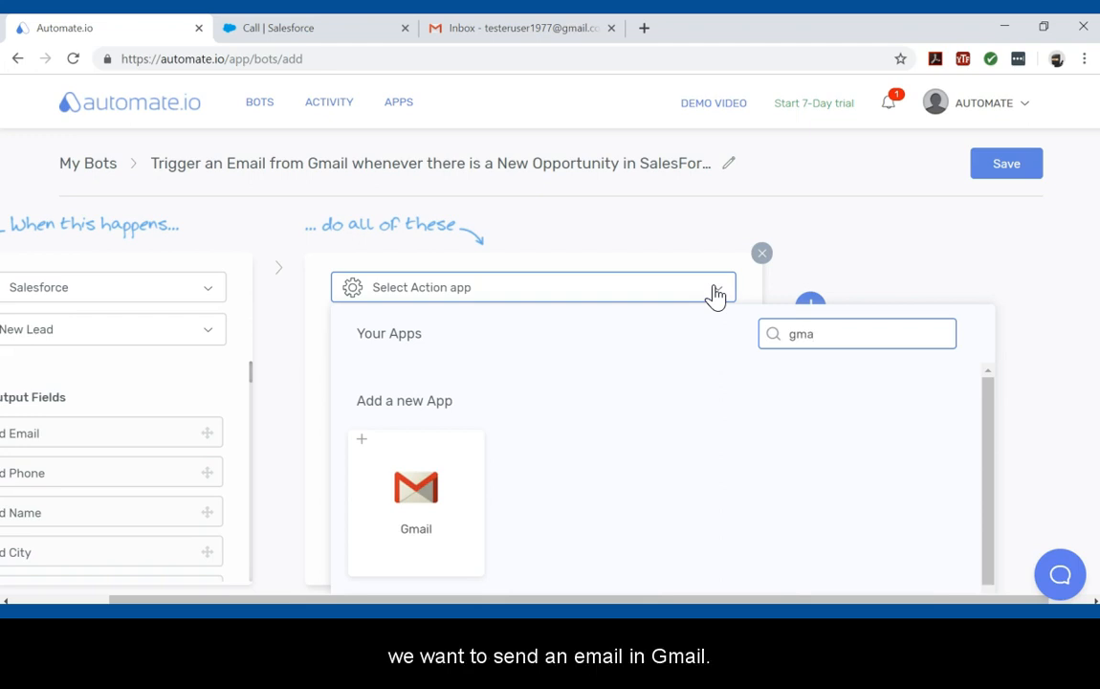
pyautogui.click(417, 512)
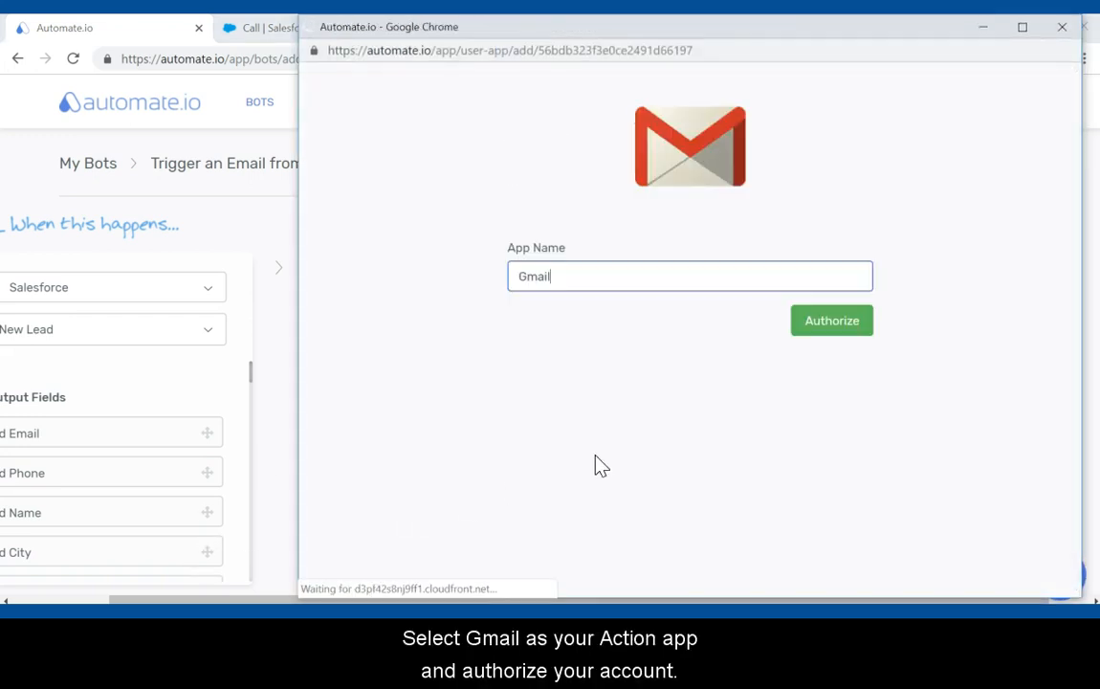
pyautogui.click(832, 321)
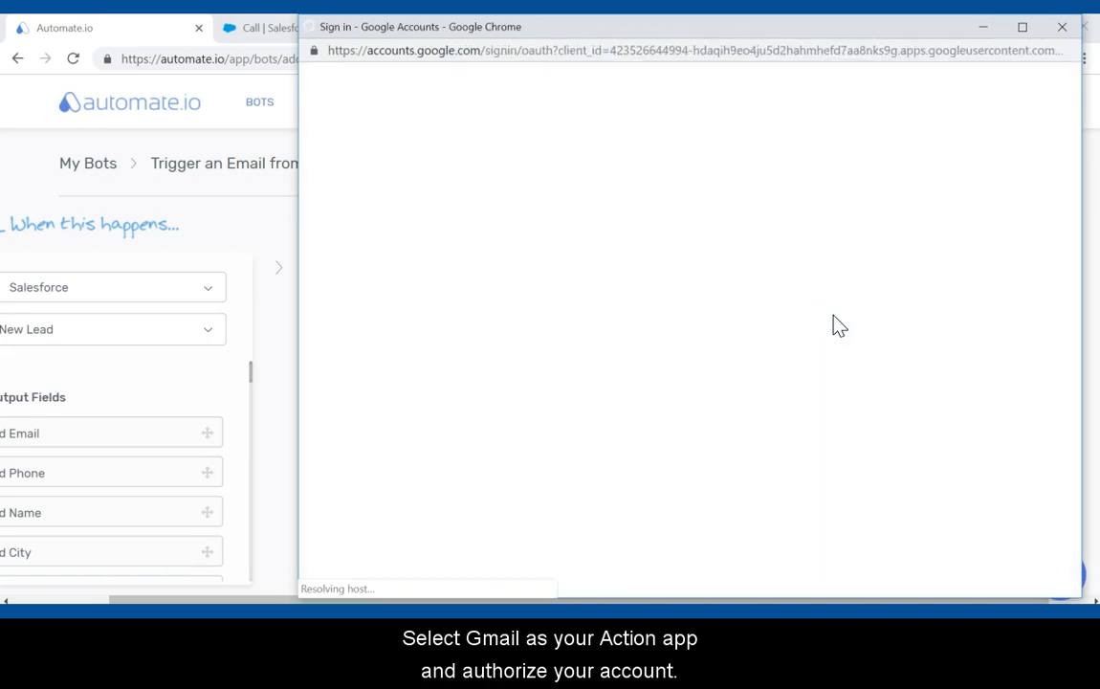
pyautogui.click(731, 436)
pyautogui.click(813, 581)
pyautogui.click(893, 307)
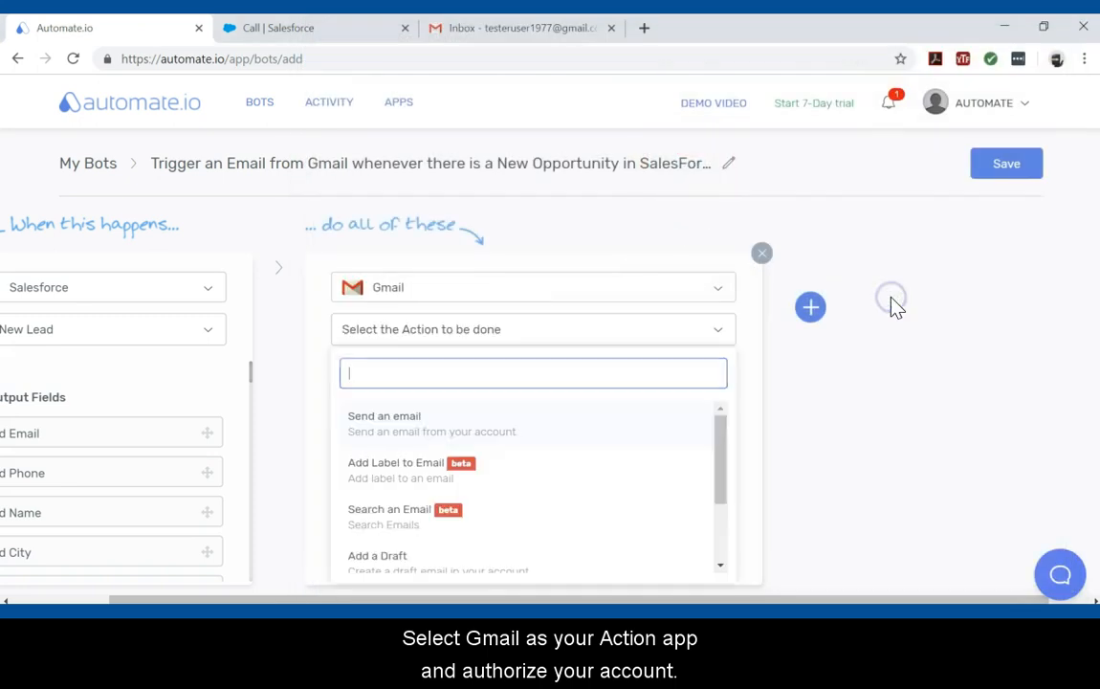
# Step: Set the Gmail action to Send an email
pyautogui.moveTo(787, 599); pyautogui.dragTo(644, 599)
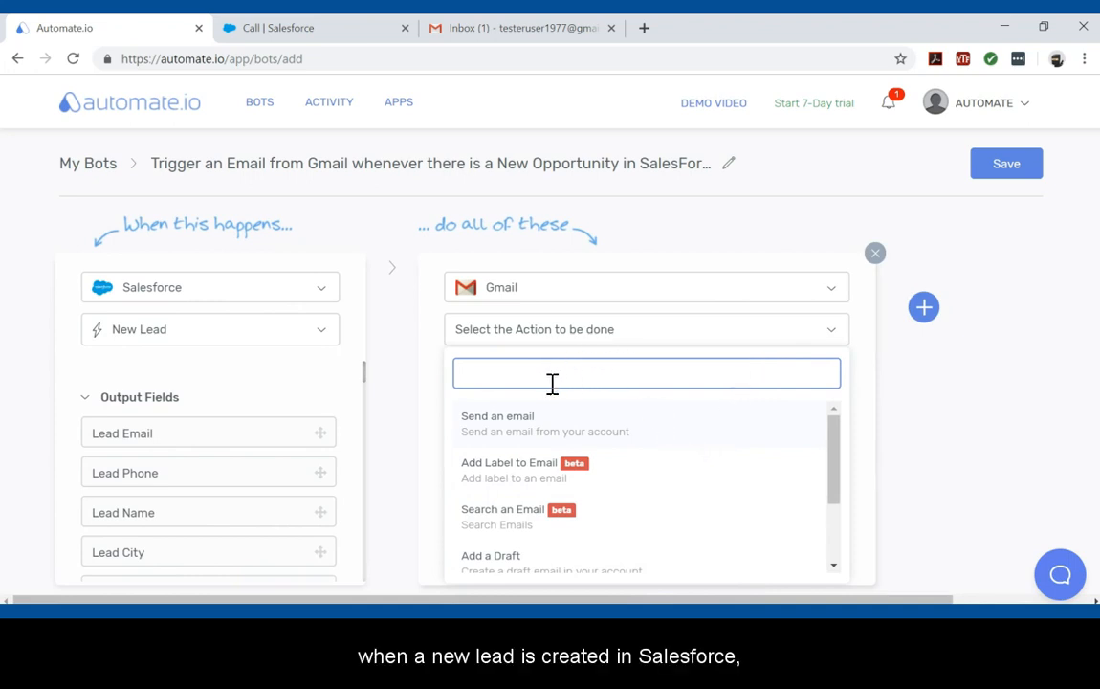
pyautogui.click(502, 432)
pyautogui.click(551, 334)
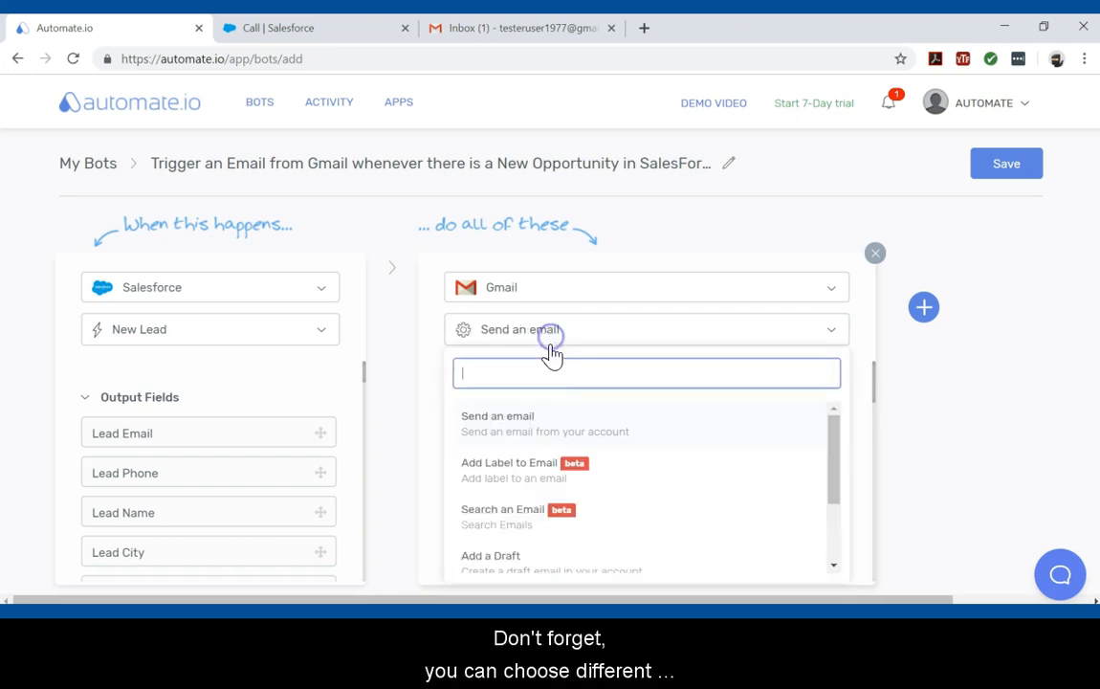
pyautogui.scroll(-2, 650, 462)
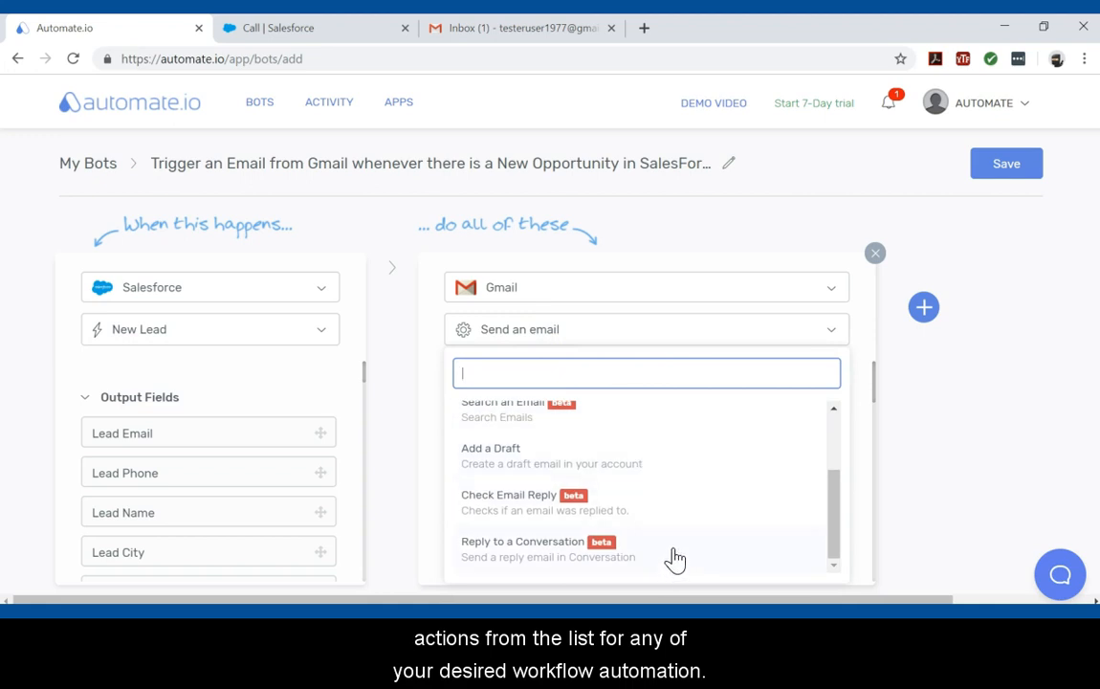
pyautogui.click(658, 329)
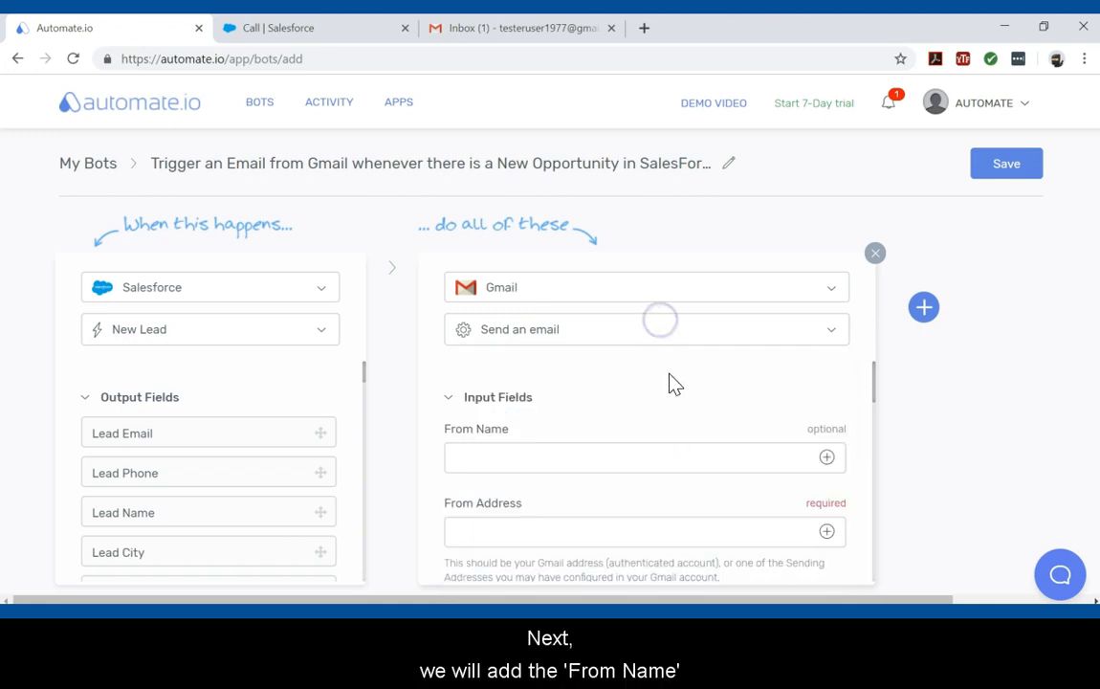
# Step: Fill in the From Name with the sender's name and the From Address with the sender's Gmail address
pyautogui.scroll(-2, 684, 418)
pyautogui.scroll(2, 670, 426)
pyautogui.click(650, 463)
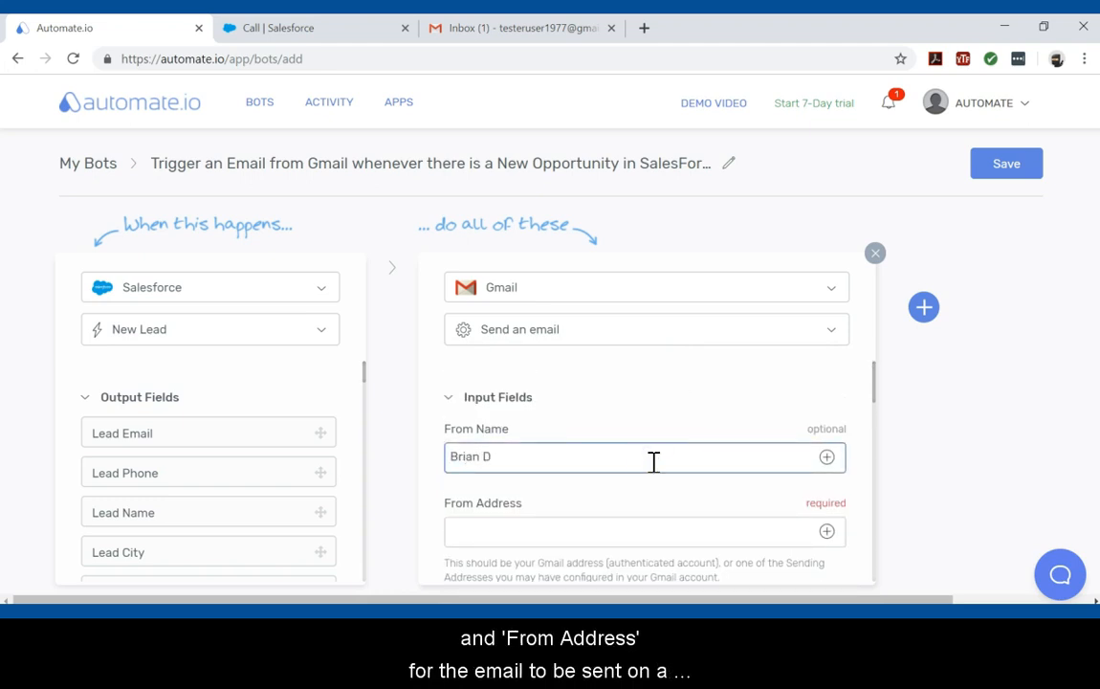
pyautogui.press('Tab')
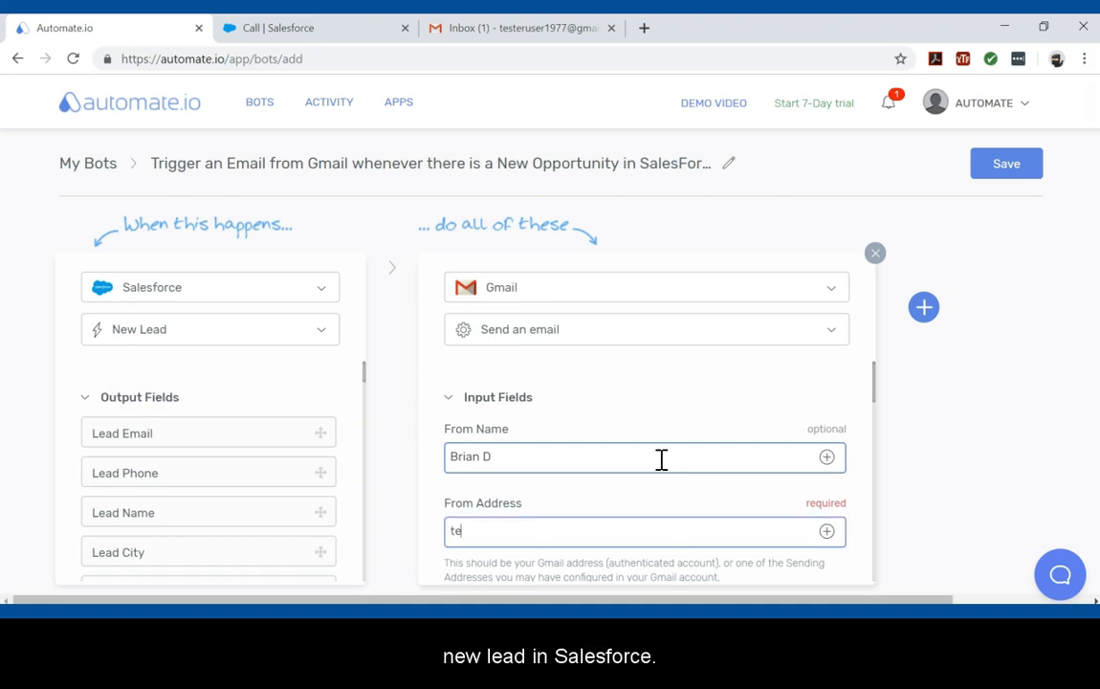
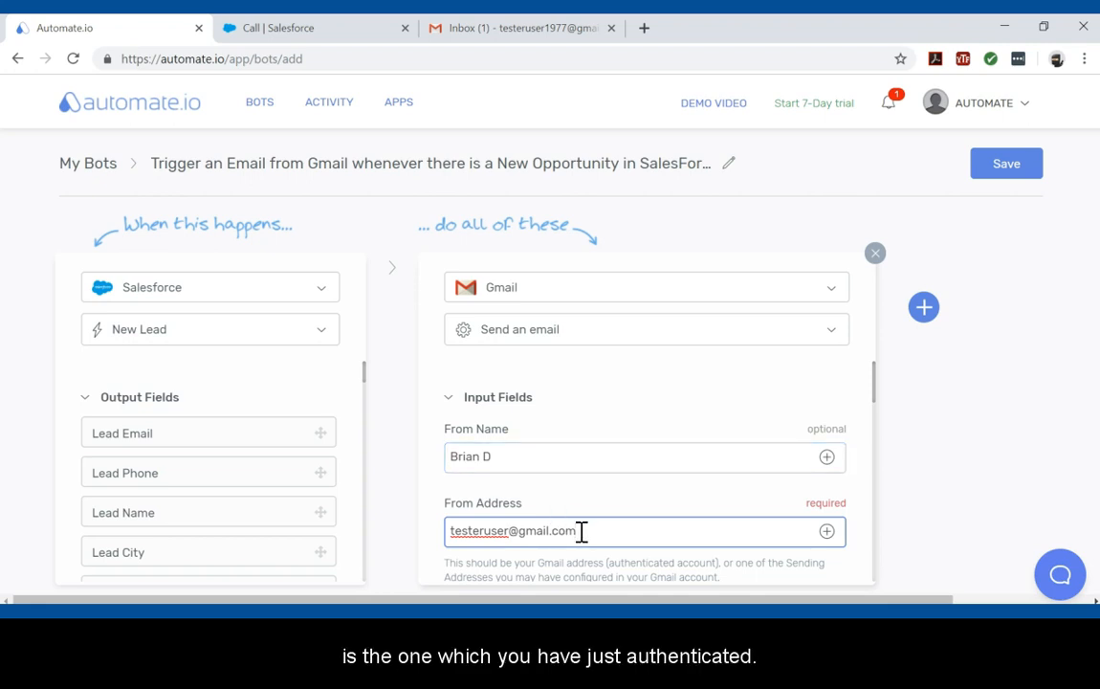
# Step: Fill in the To Name with the recipient's name and To Addresses with the recipient's e-mail address
pyautogui.scroll(-4, 495, 534)
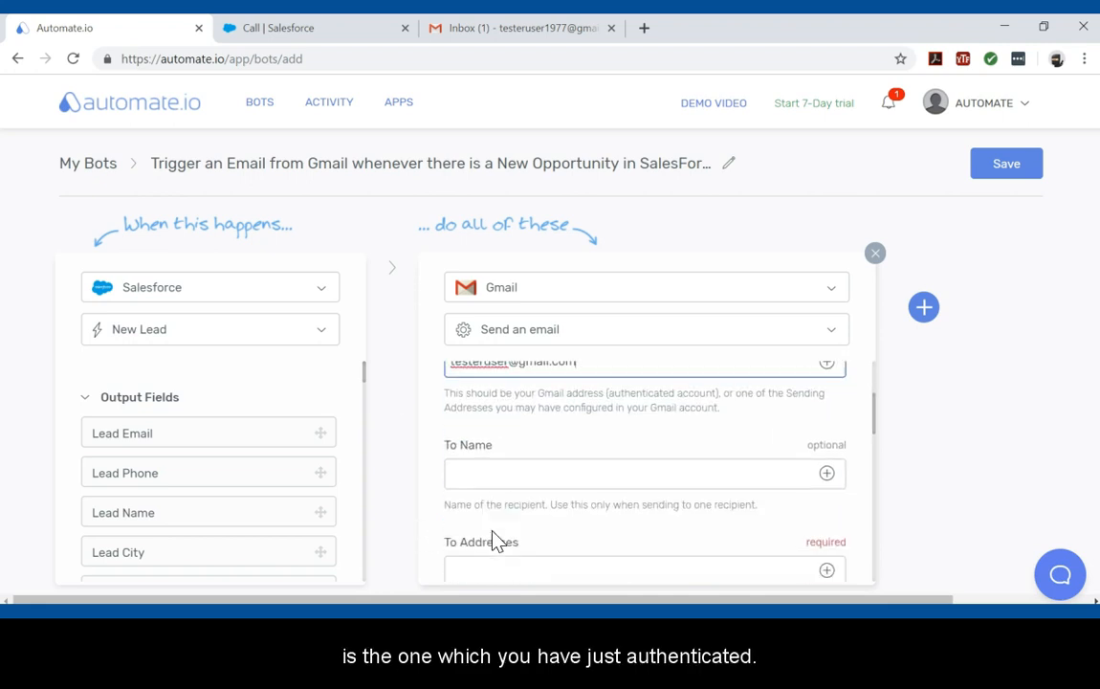
pyautogui.click(511, 471)
pyautogui.write('Bria')
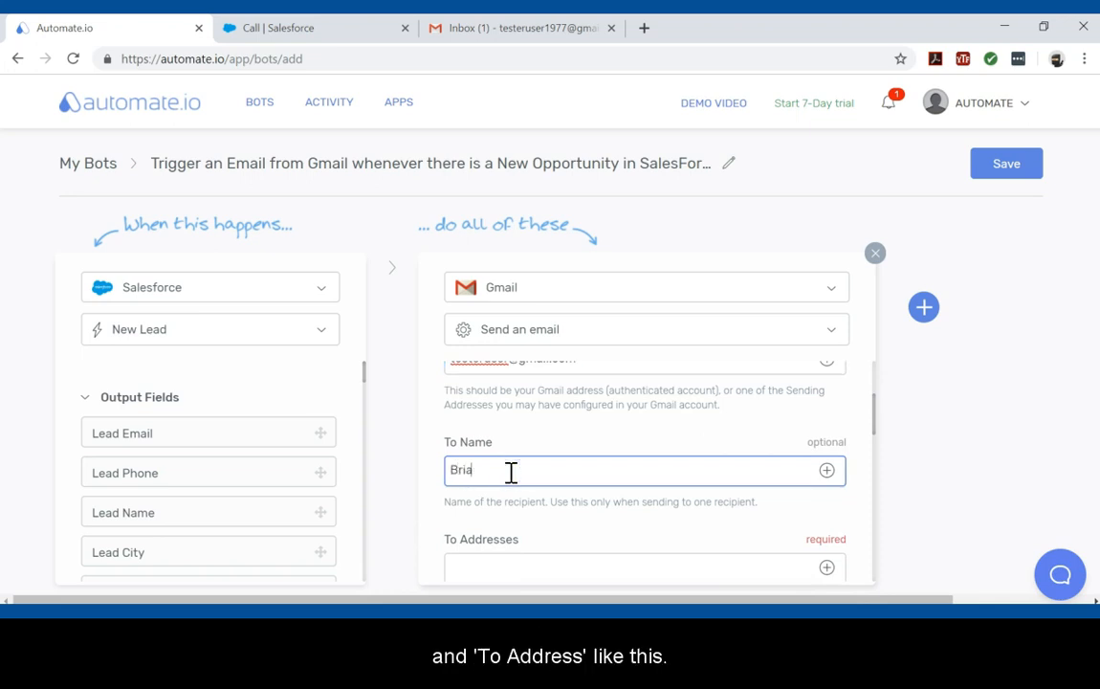
pyautogui.write('n D')
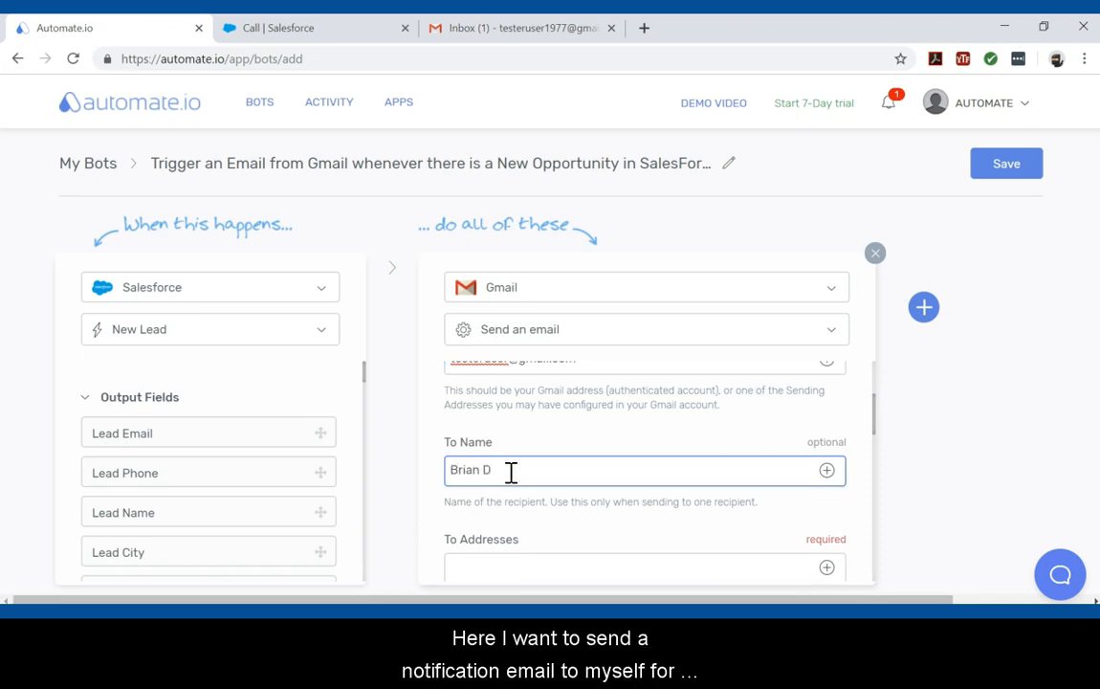
pyautogui.press('Tab')
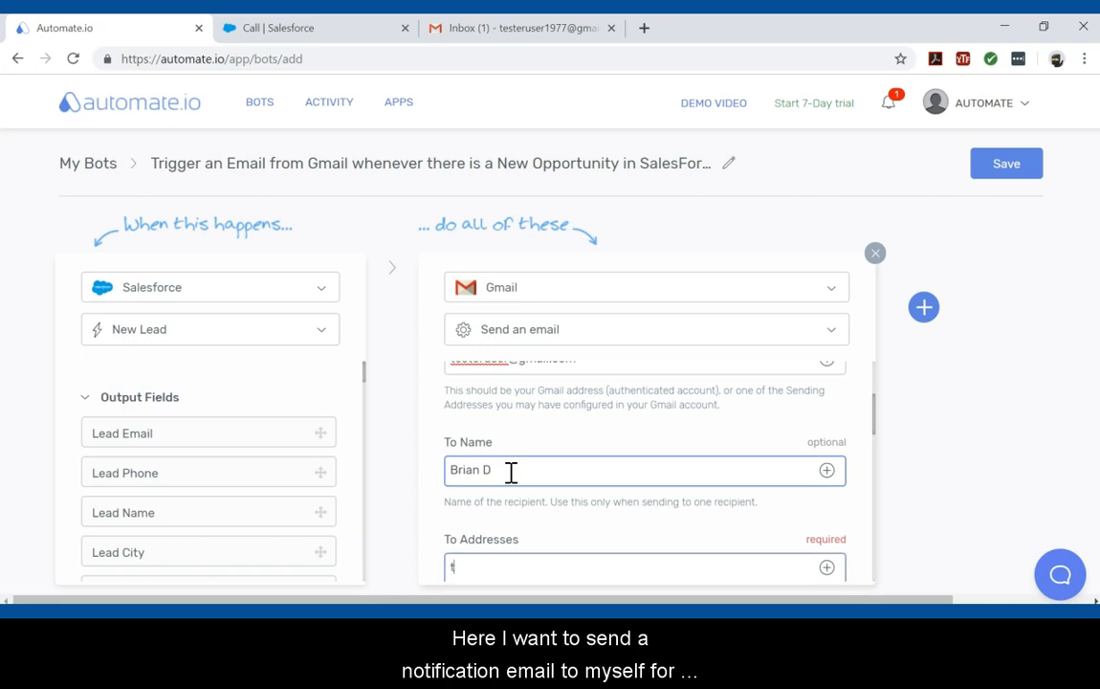
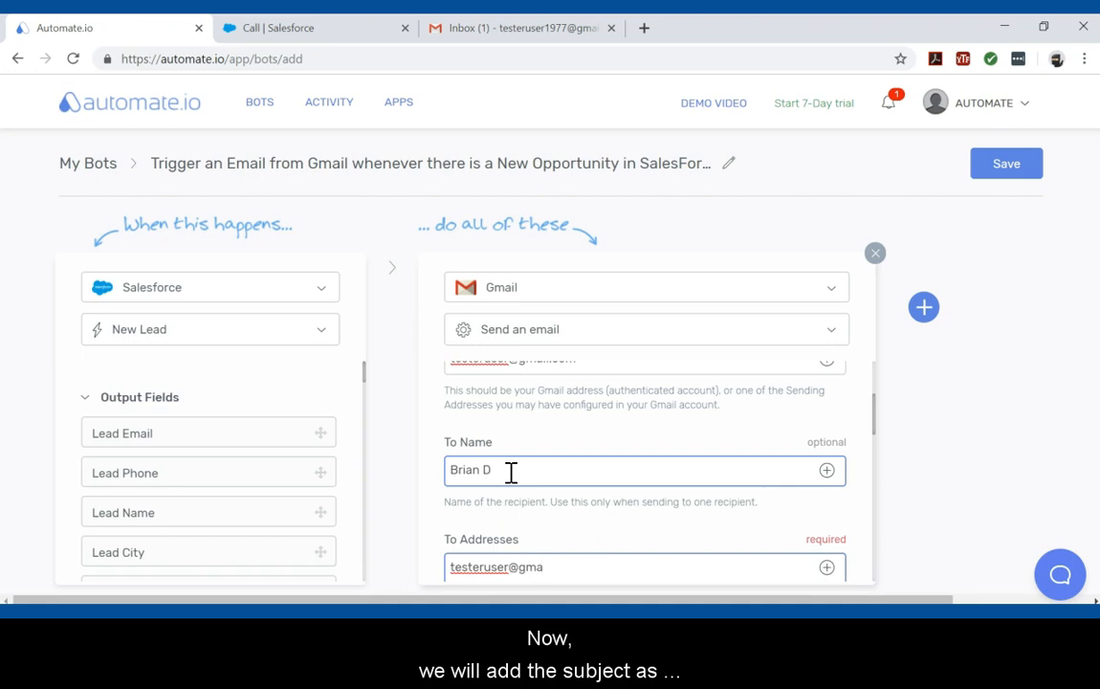
# Step: Set the email Subject to "New Lead in SalesForce" and choose Plain Text as the Email Type
pyautogui.scroll(-5, 717, 572)
pyautogui.scroll(-3, 703, 572)
pyautogui.click(600, 446)
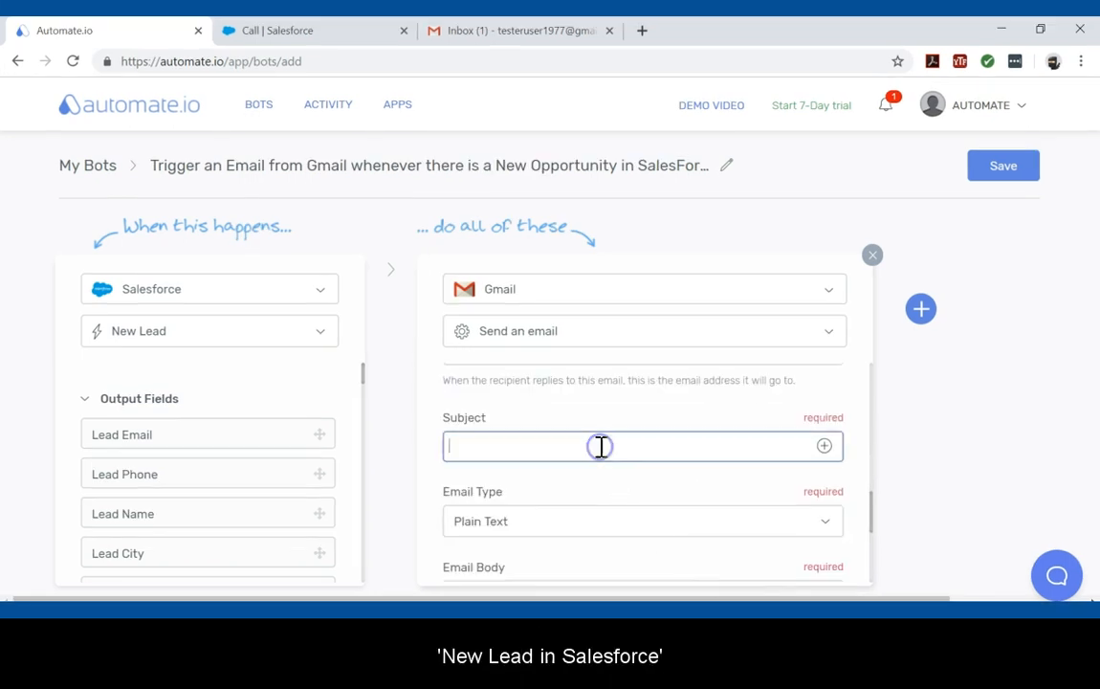
pyautogui.write('New Lead in SalesForce')
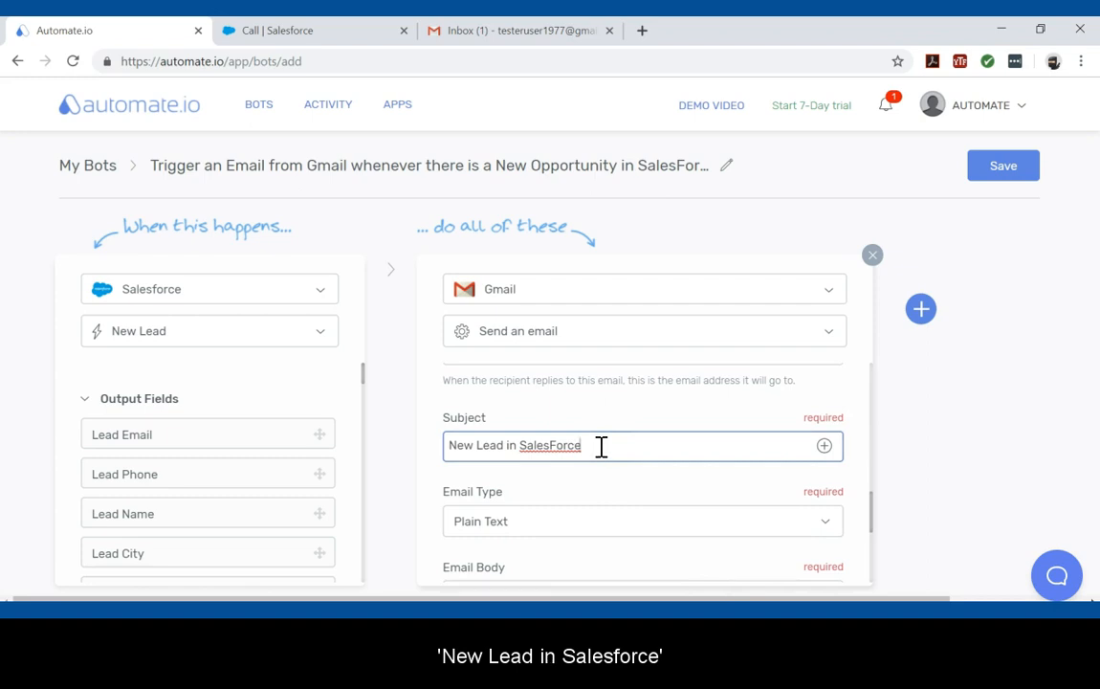
pyautogui.click(638, 522)
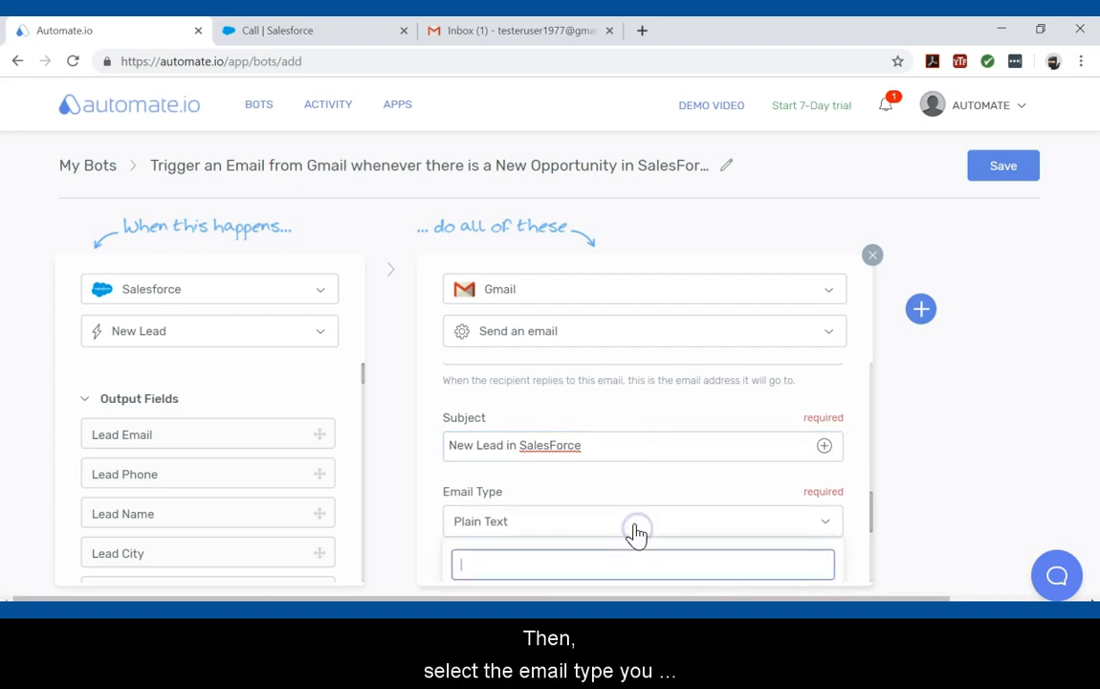
pyautogui.scroll(-2, 646, 530)
pyautogui.scroll(-1, 646, 529)
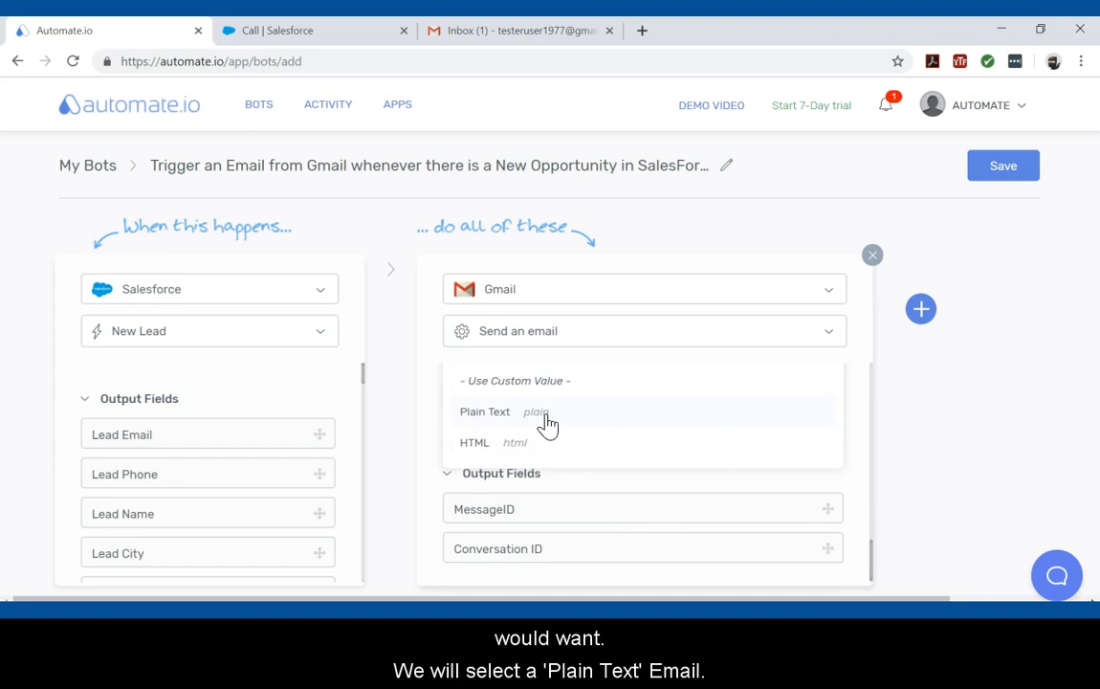
pyautogui.click(546, 413)
# Step: Paste a greeting announcing a new Lead in SalesForce into the Email Body and insert the Lead Name and Lead Phone fields
pyautogui.scroll(1, 547, 414)
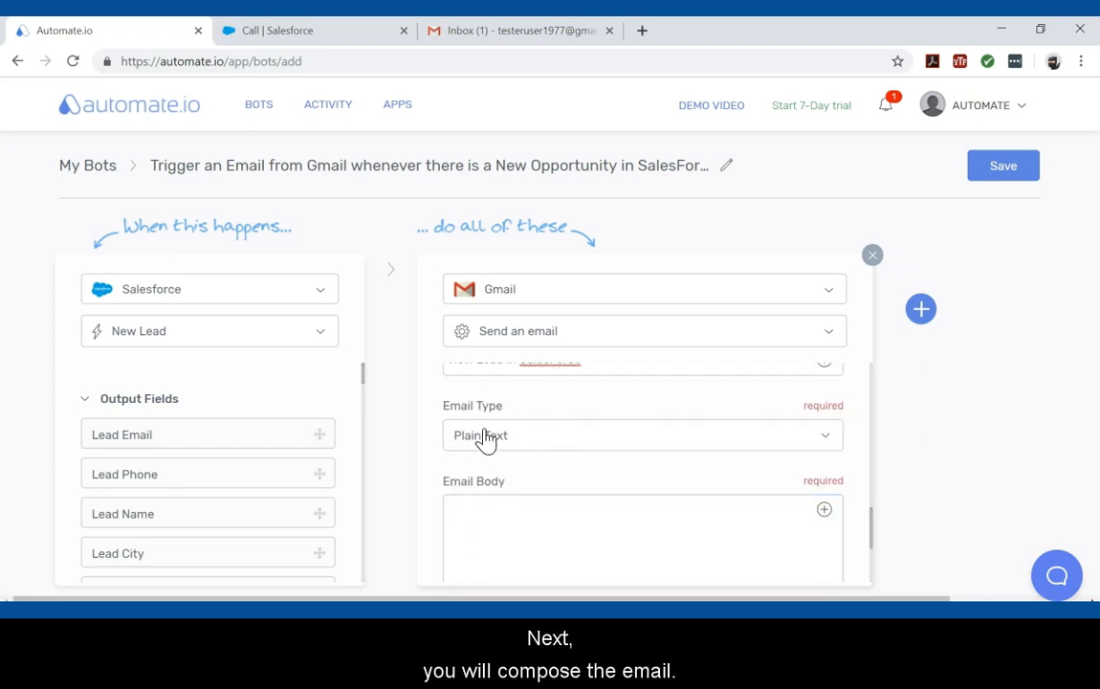
pyautogui.click(460, 509)
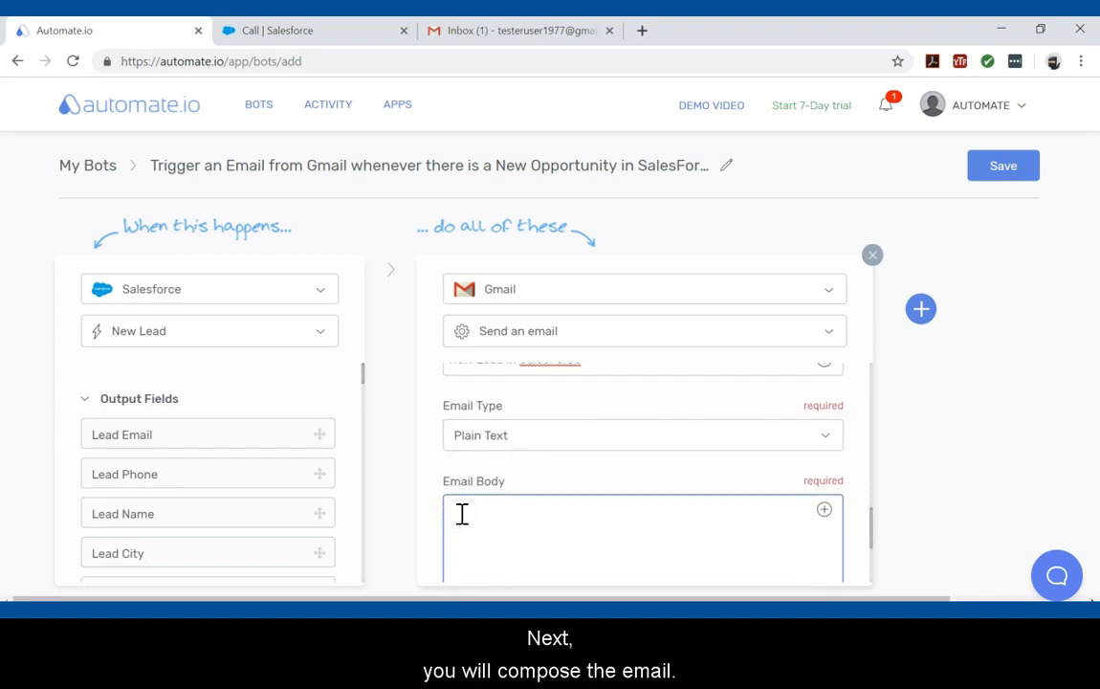
pyautogui.write('Hi Brian! You have a new Lead in SalesForce!')
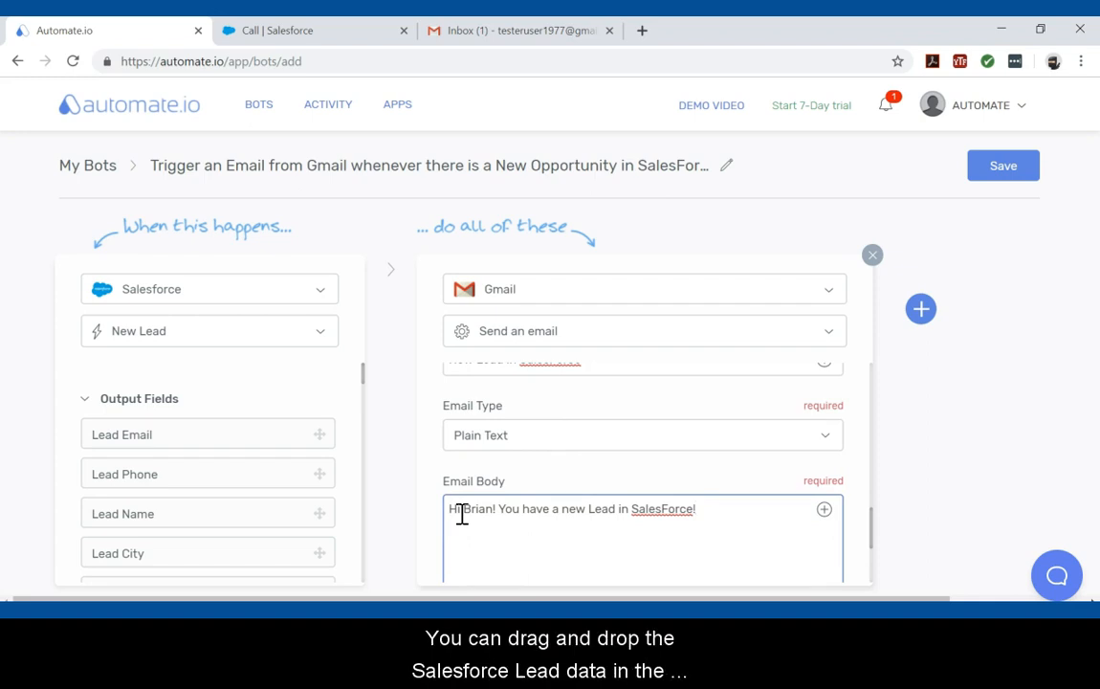
pyautogui.scroll(-1, 497, 542)
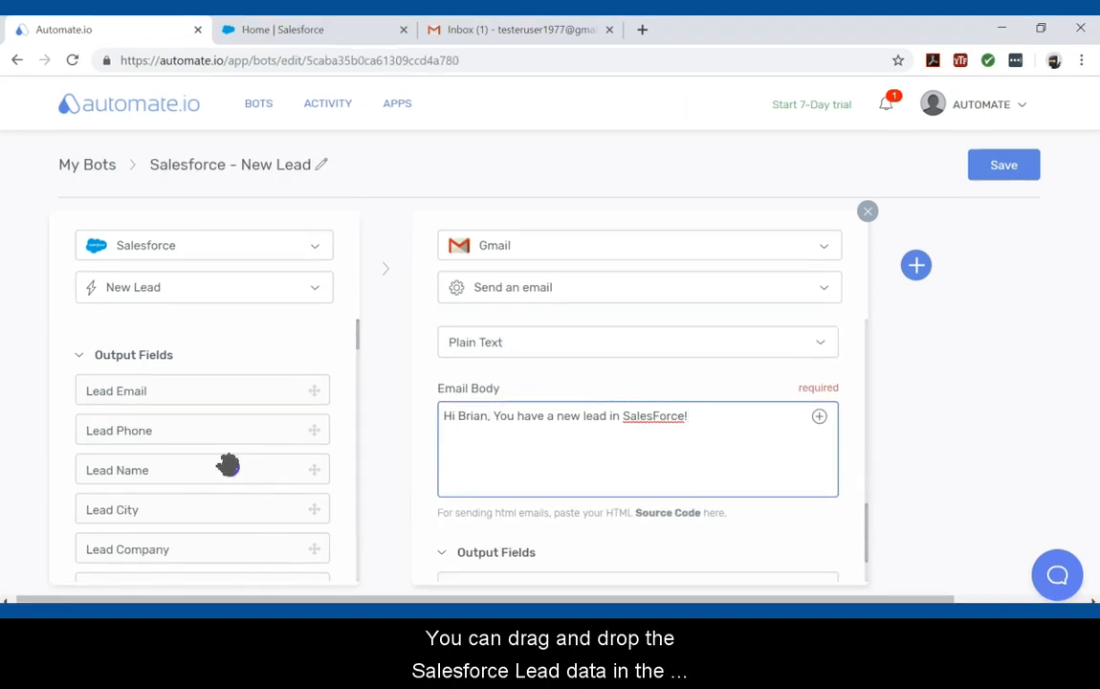
pyautogui.moveTo(226, 466); pyautogui.dragTo(779, 409)
pyautogui.moveTo(216, 387); pyautogui.dragTo(568, 461)
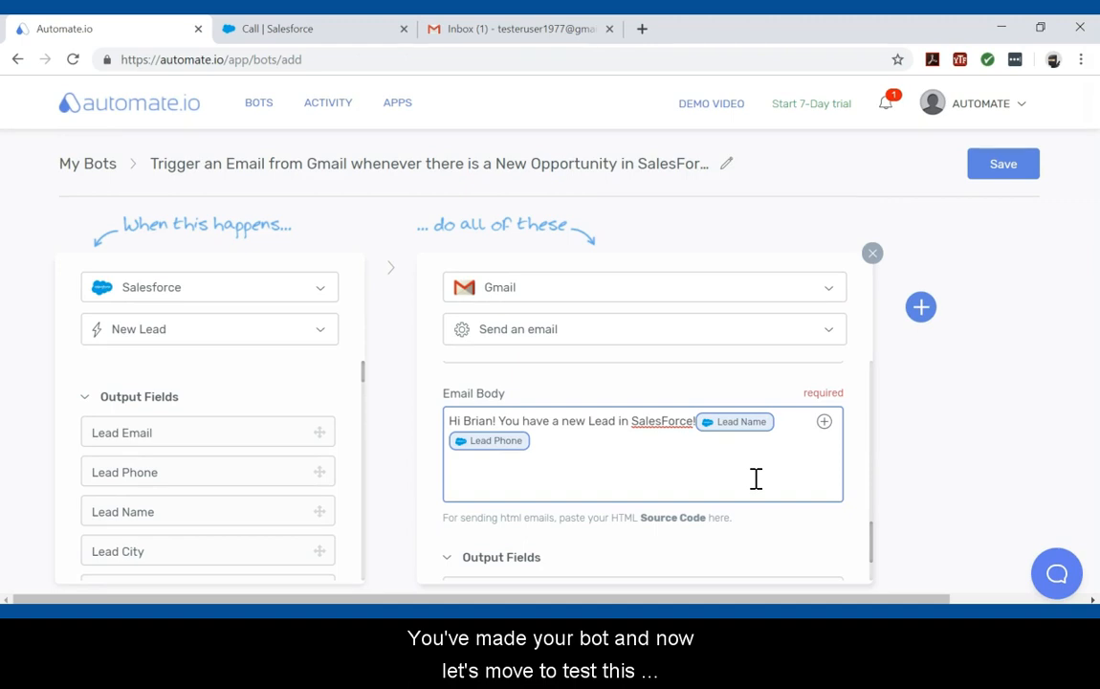
# Step: Save the bot and turn it on
pyautogui.click(1004, 166)
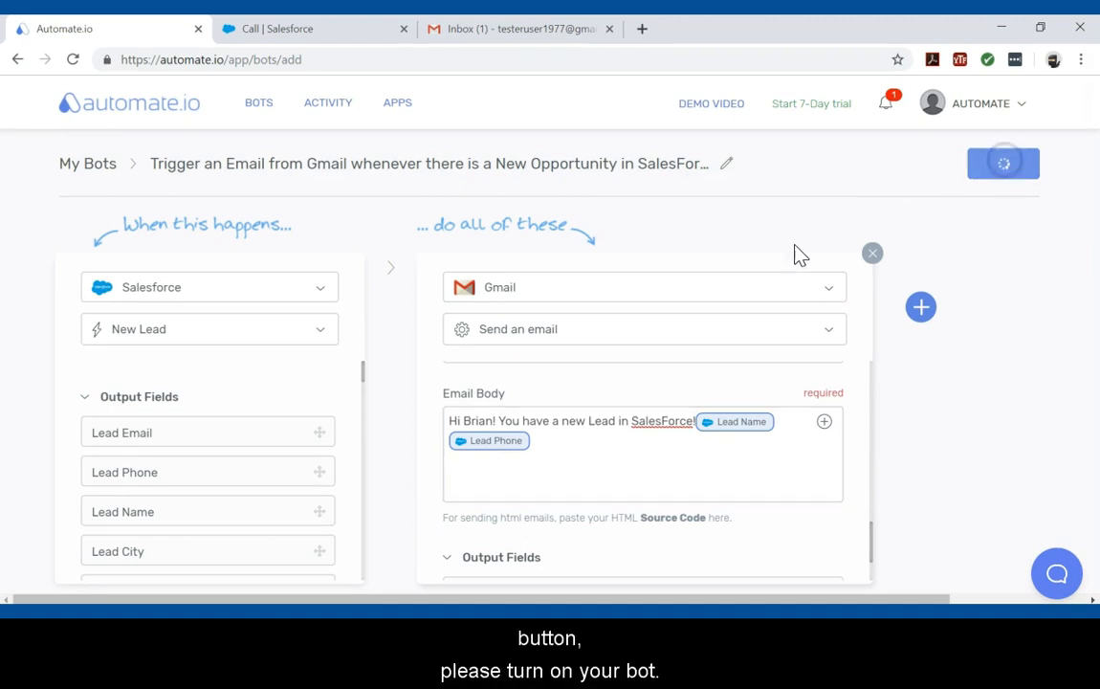
pyautogui.click(667, 367)
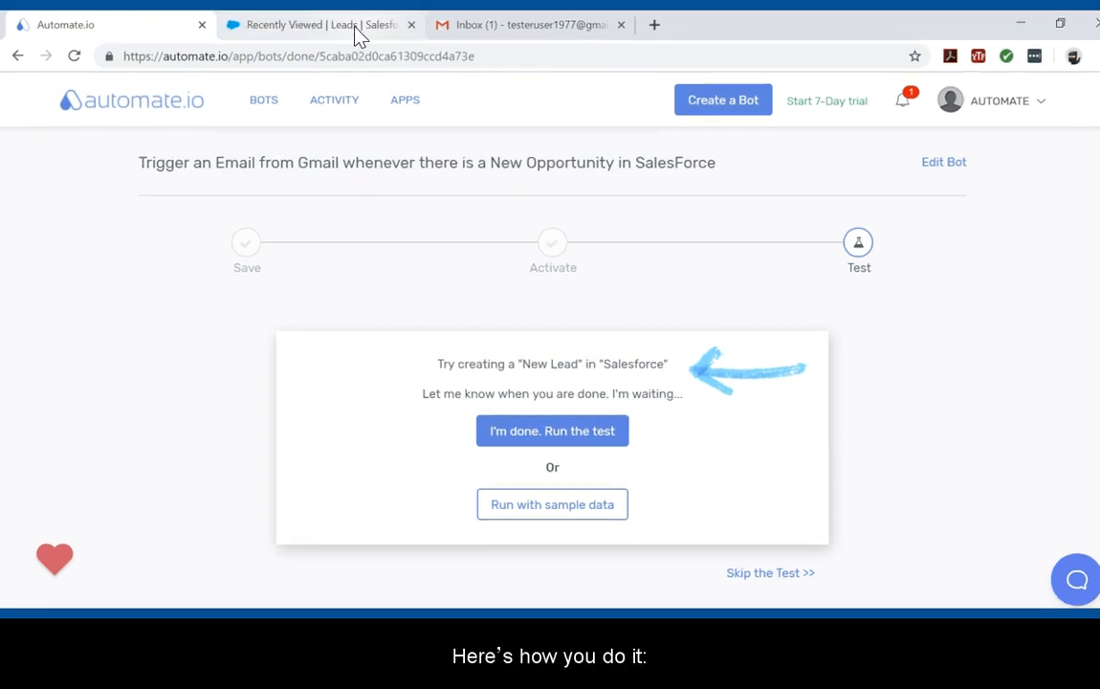
# Step: In Salesforce, create a new lead by entering the lead's first and last name and saving it
pyautogui.click(356, 31)
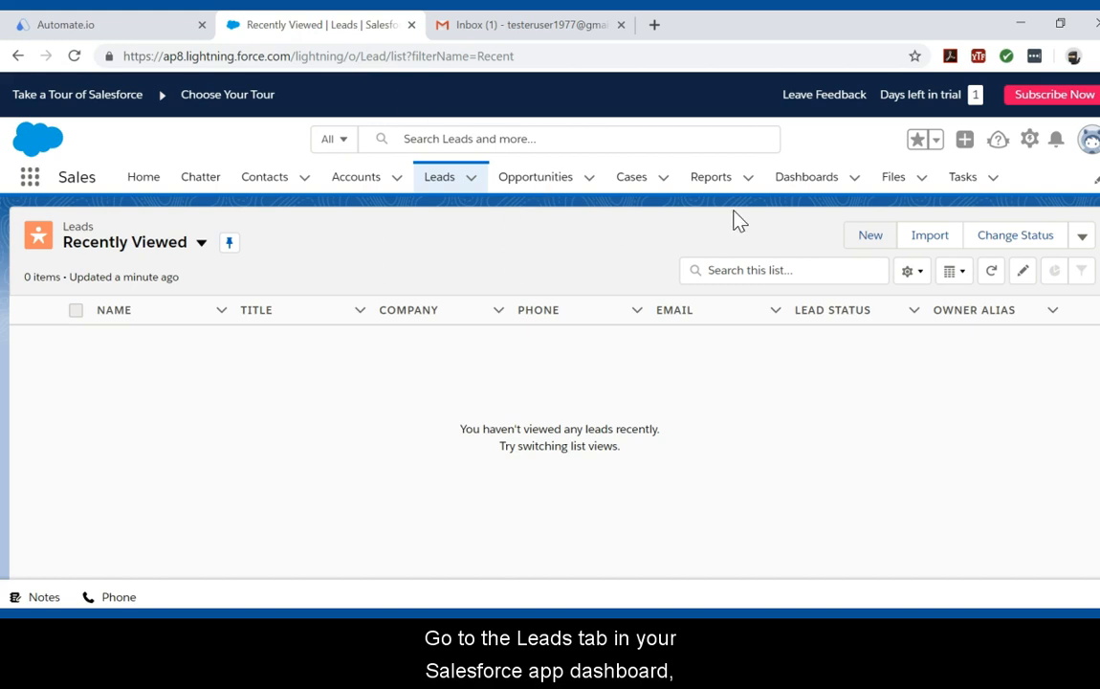
pyautogui.click(873, 237)
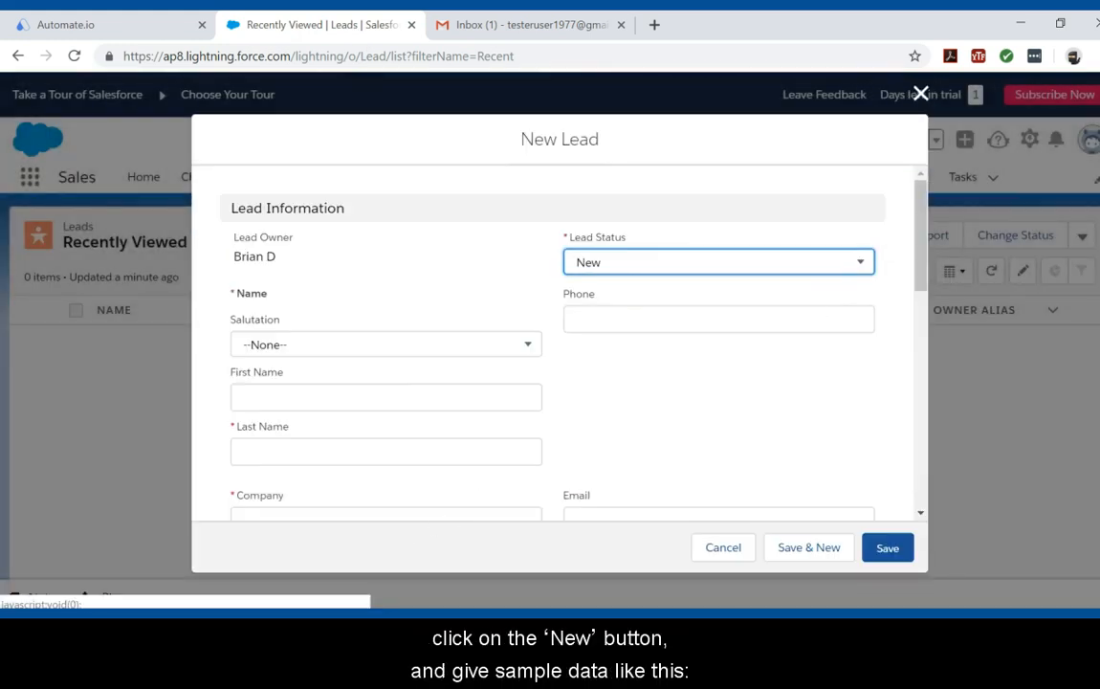
pyautogui.click(299, 397)
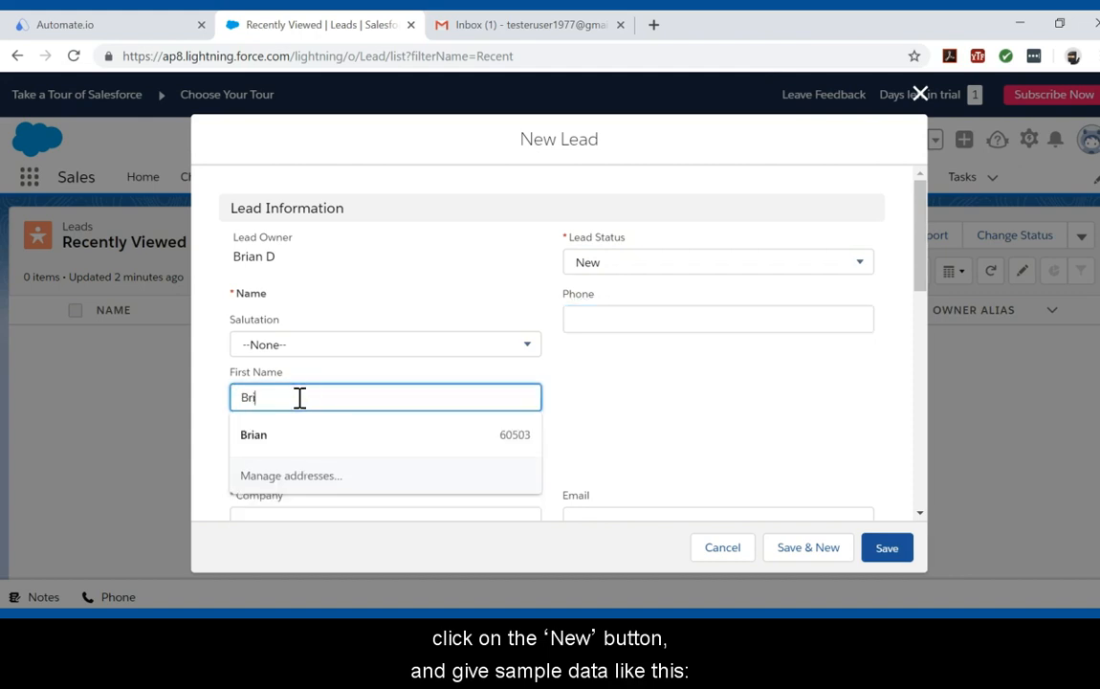
pyautogui.press('Tab')
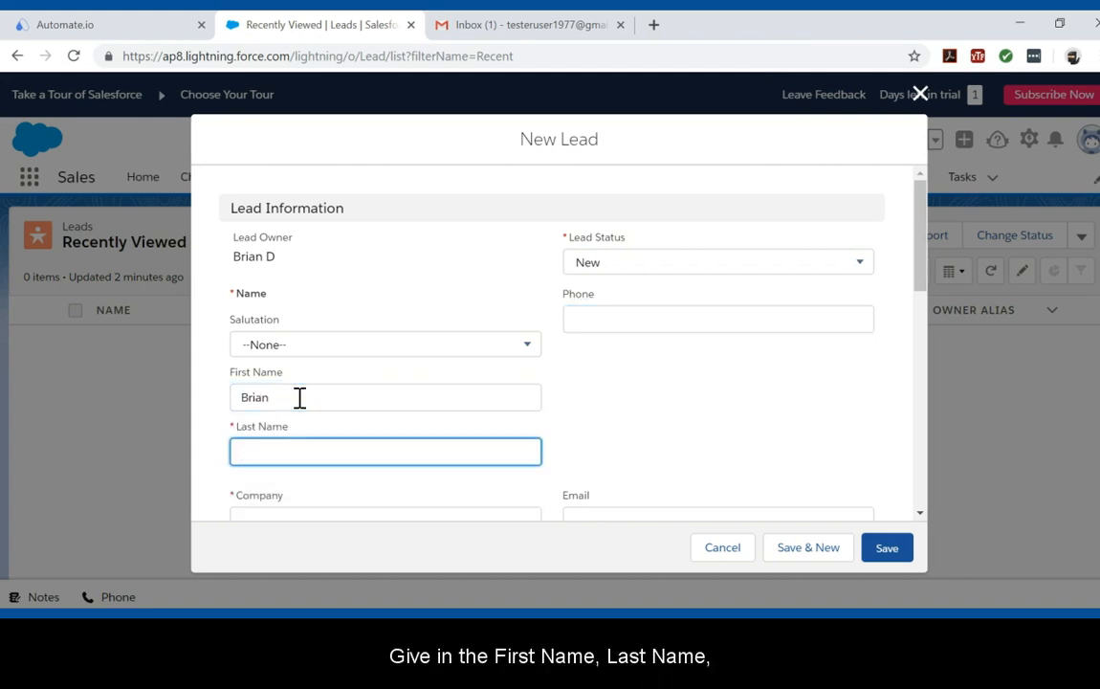
pyautogui.press('Tab')
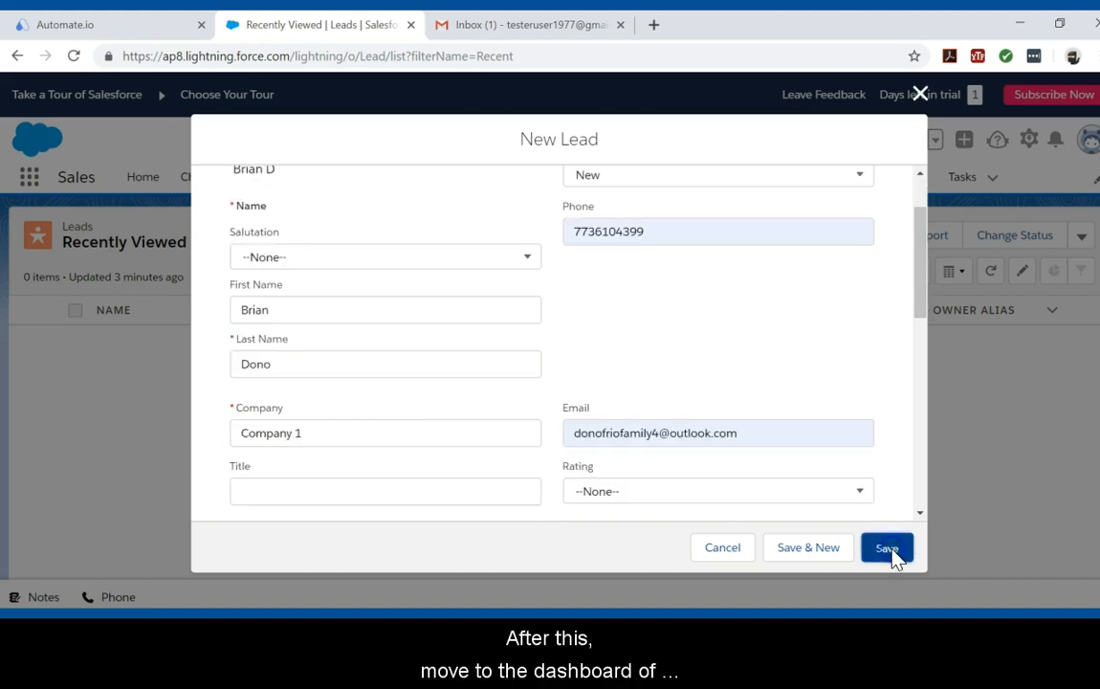
pyautogui.click(890, 551)
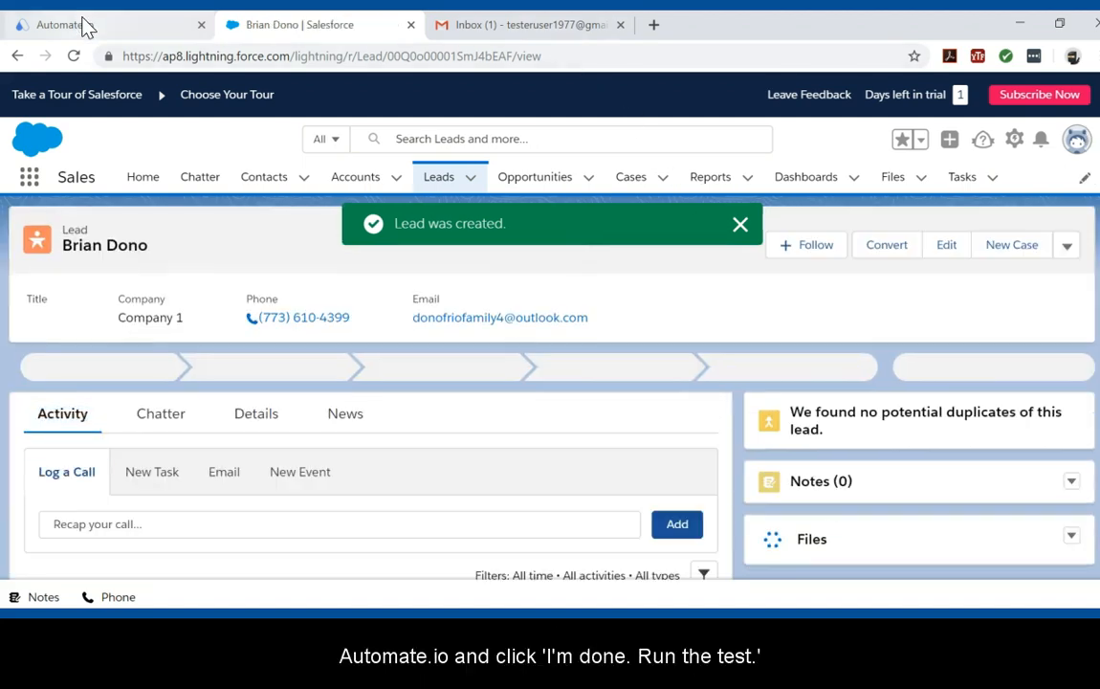
# Step: Return to automate.io and run the bot test on the newly created lead
pyautogui.click(84, 26)
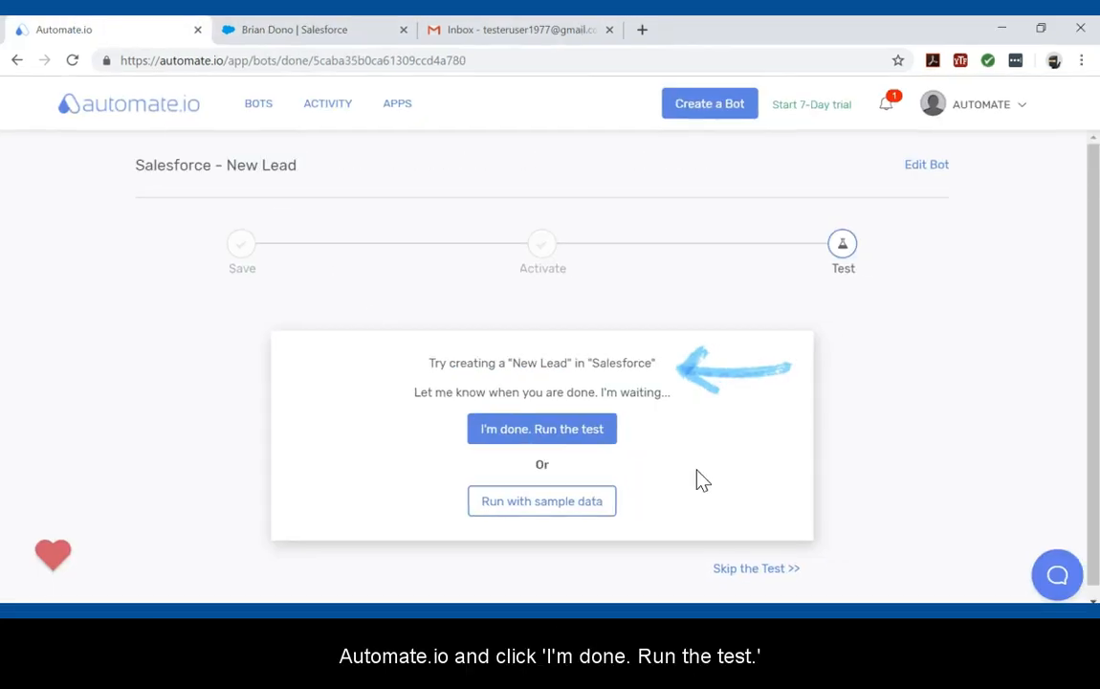
pyautogui.click(595, 427)
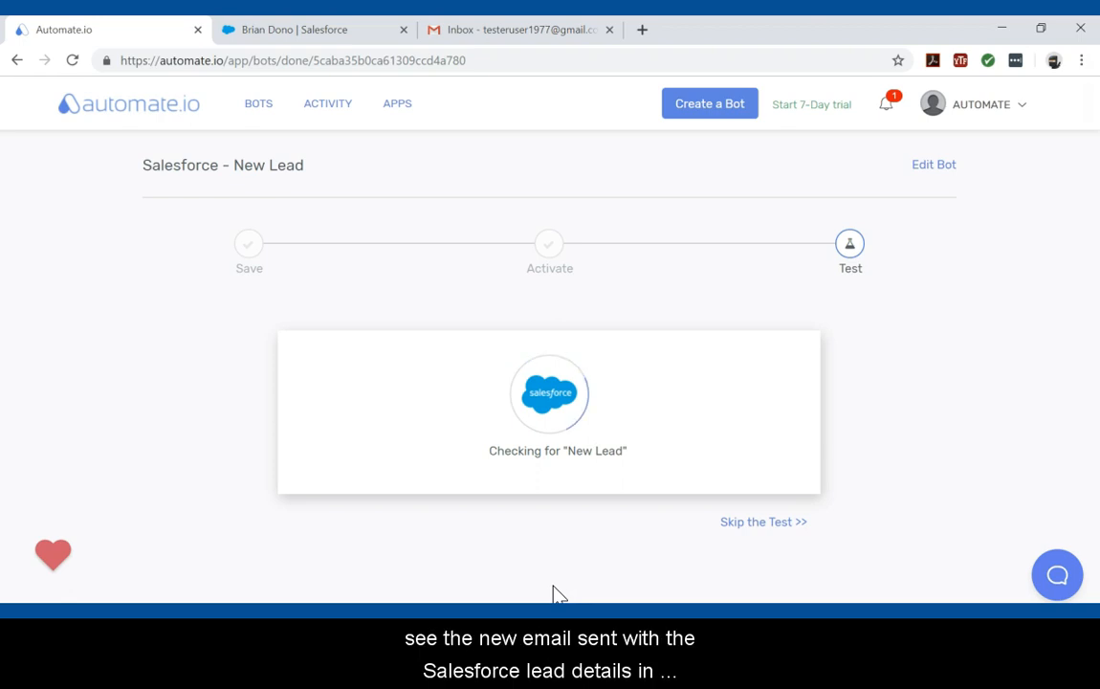
# Step: Open the "New Lead in SalesForce" email in the Gmail inbox, then go back to the bot's test result
pyautogui.click(563, 30)
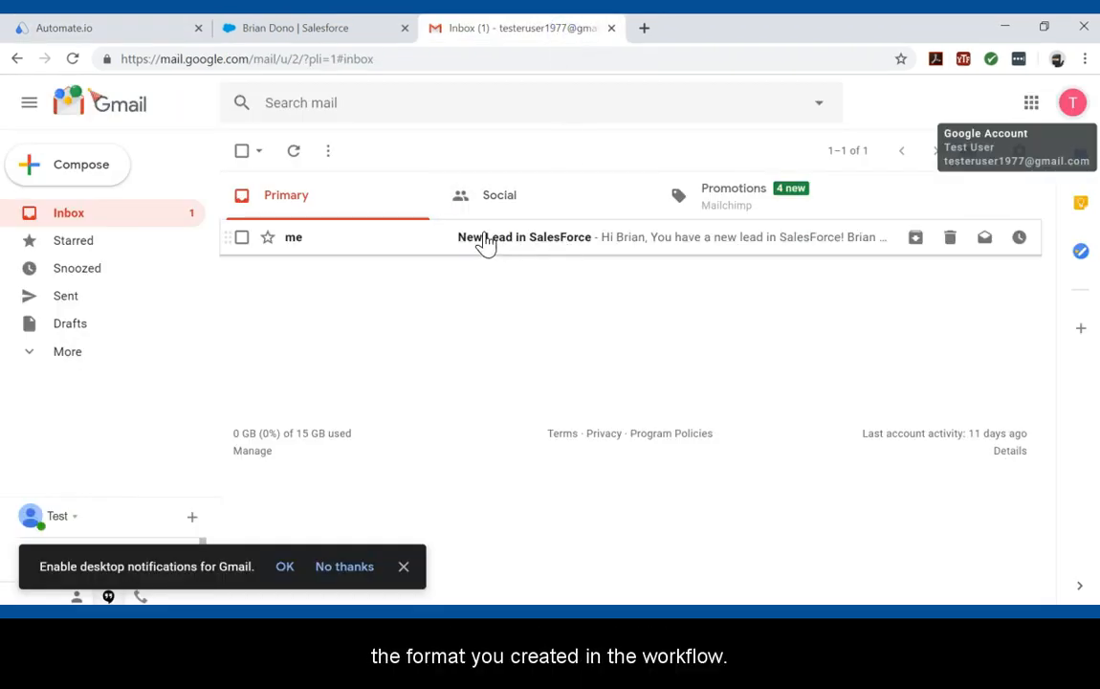
pyautogui.click(523, 251)
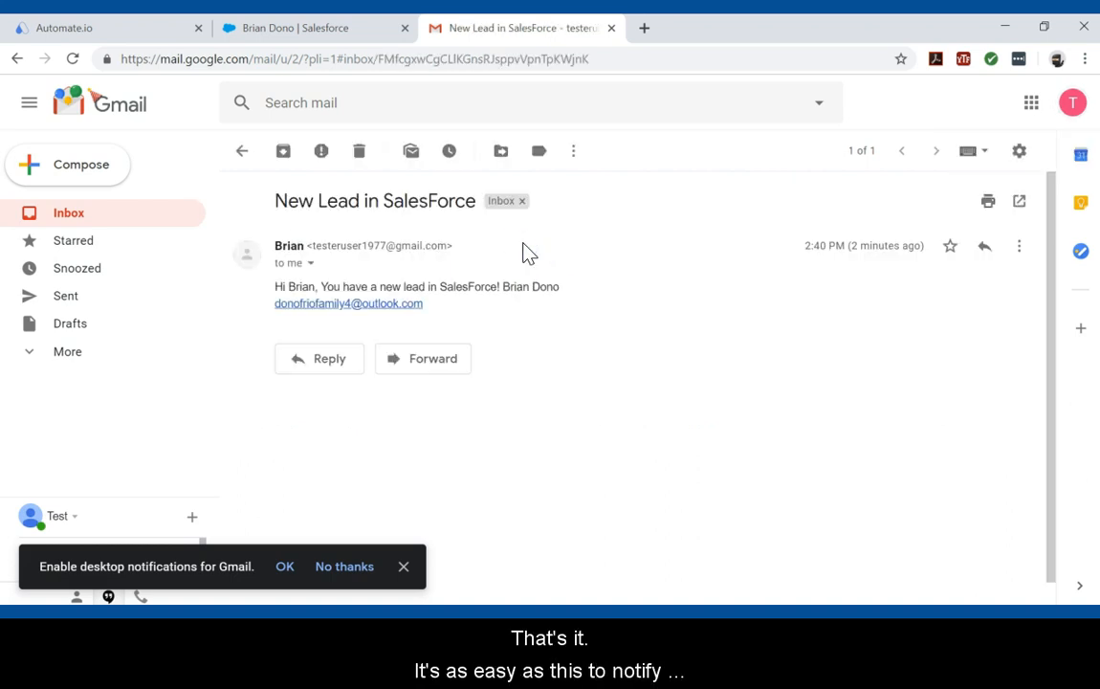
pyautogui.click(150, 31)
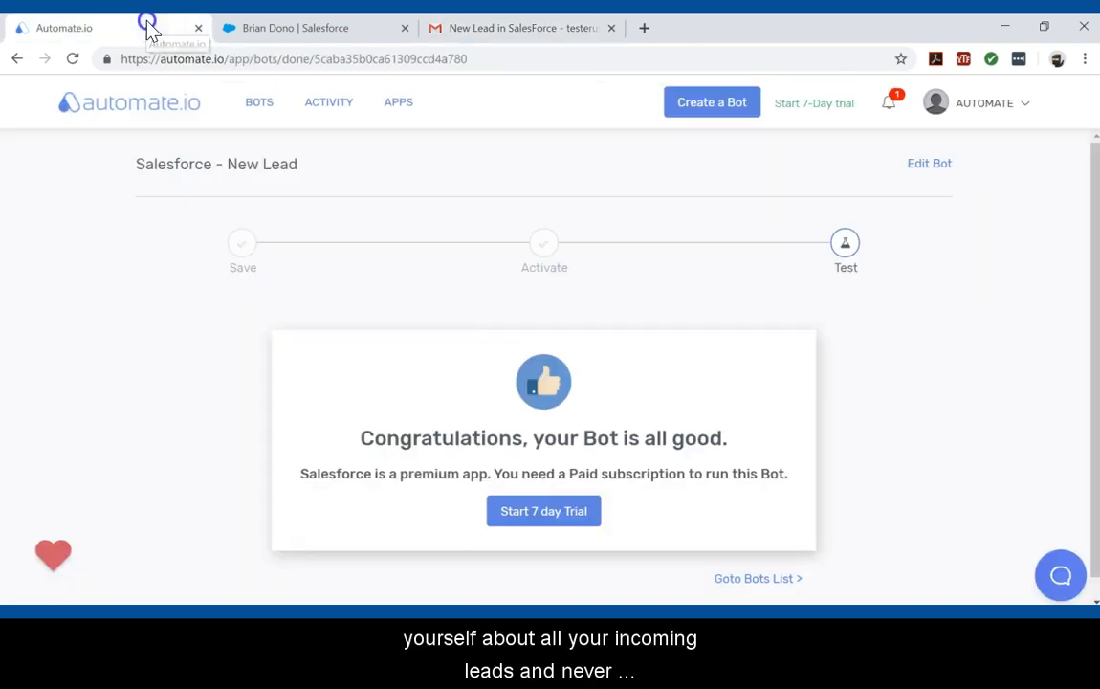